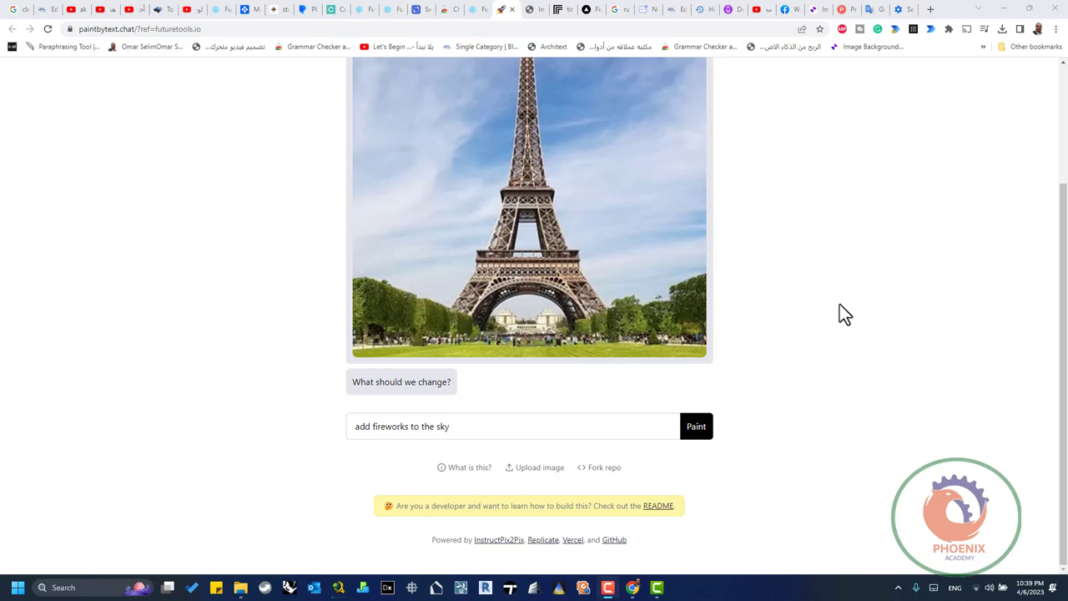
# Submit 'add fireworks to the sky' for the Eiffel Tower photo and view the pink-fireworks result
pyautogui.scroll(2, 803, 321)
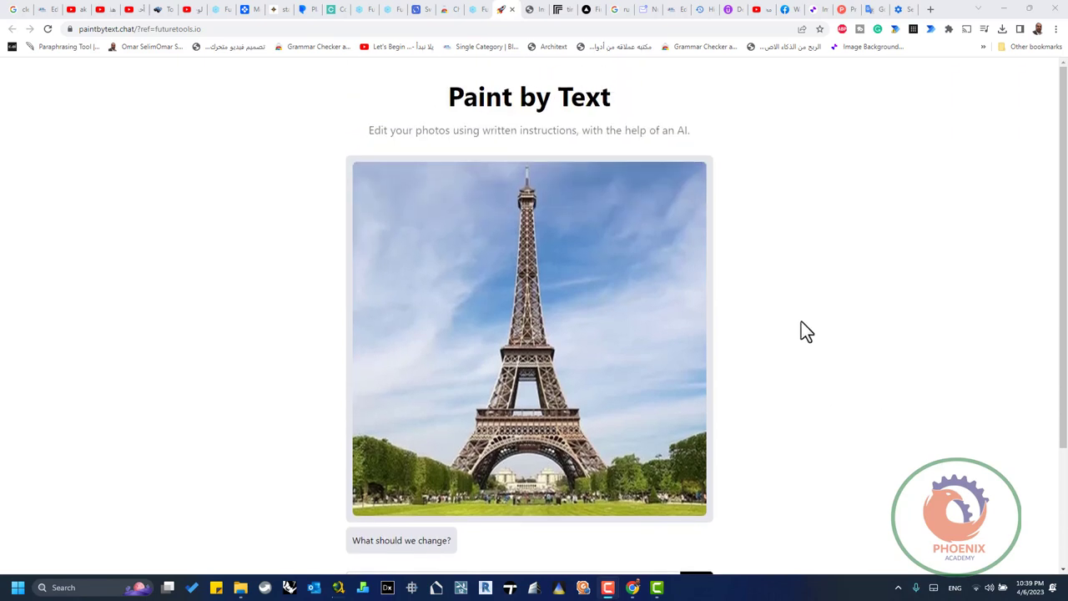
pyautogui.scroll(-1, 802, 322)
pyautogui.scroll(-1, 797, 330)
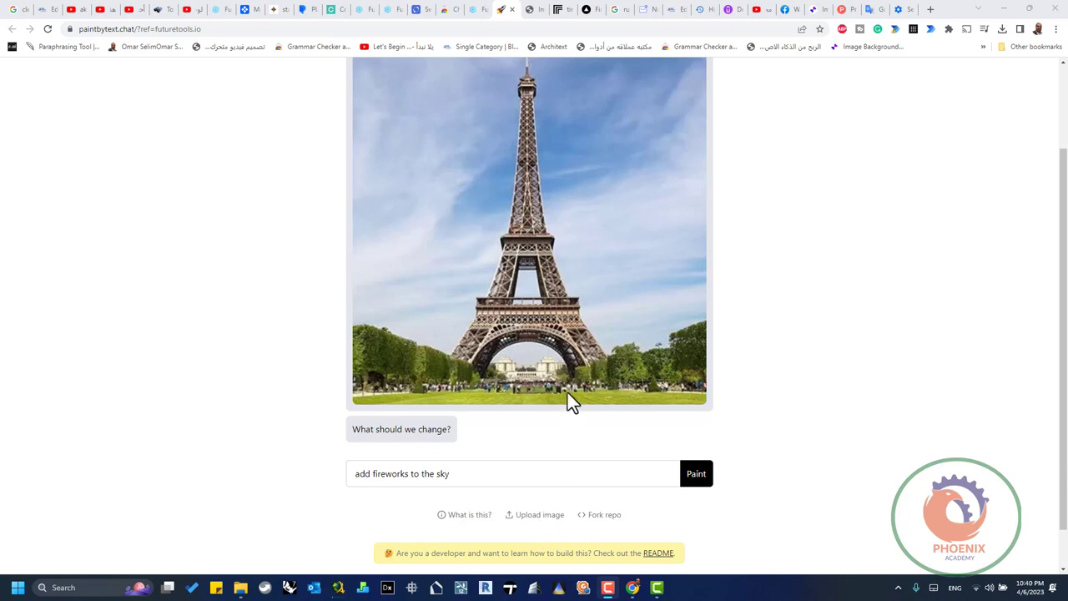
pyautogui.click(698, 479)
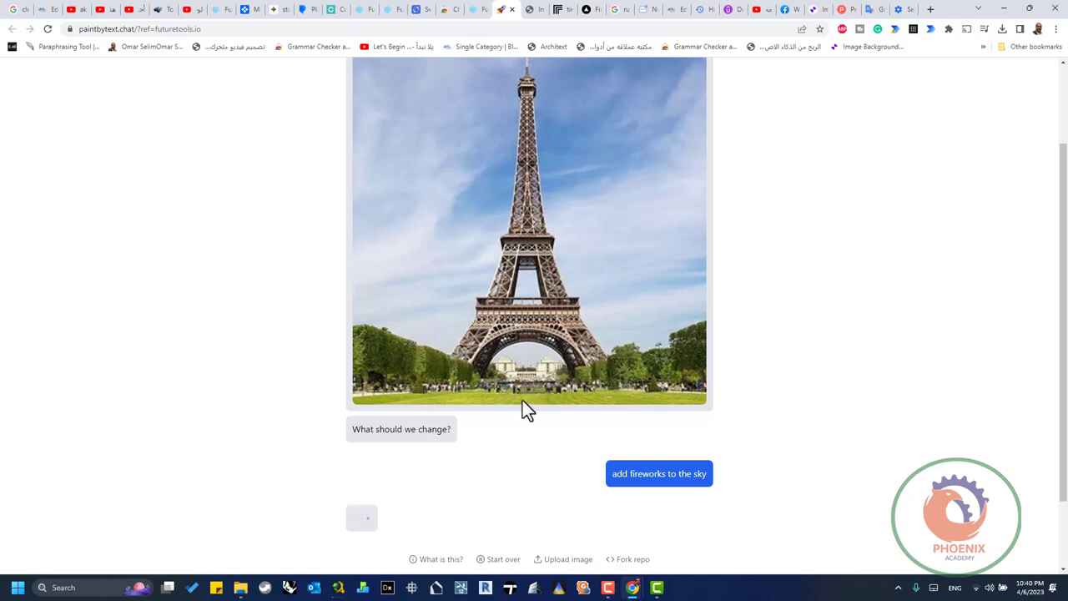
pyautogui.scroll(-2, 522, 401)
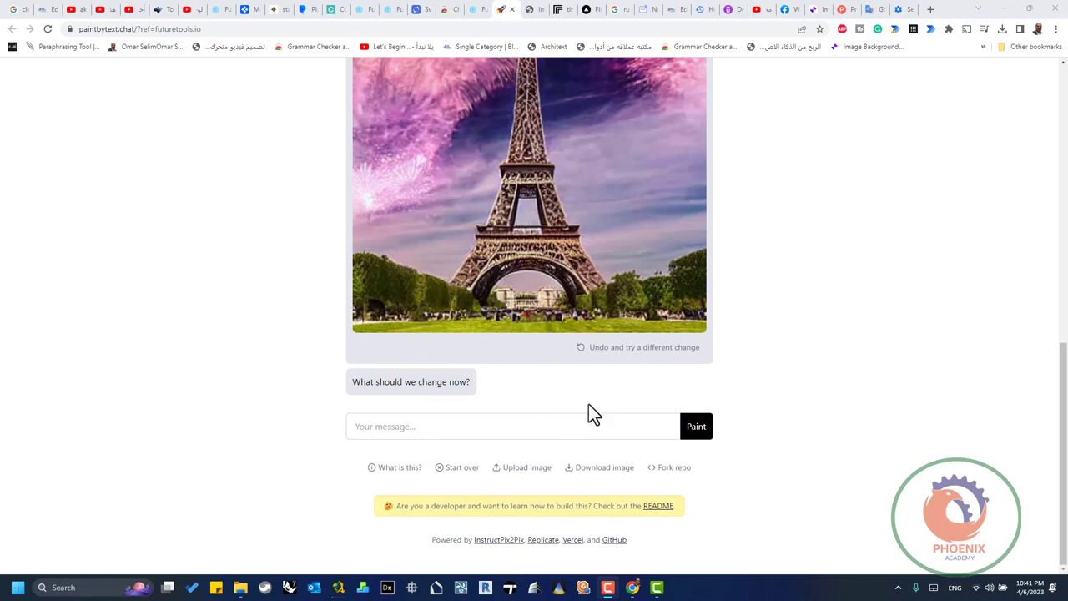
pyautogui.scroll(2, 586, 409)
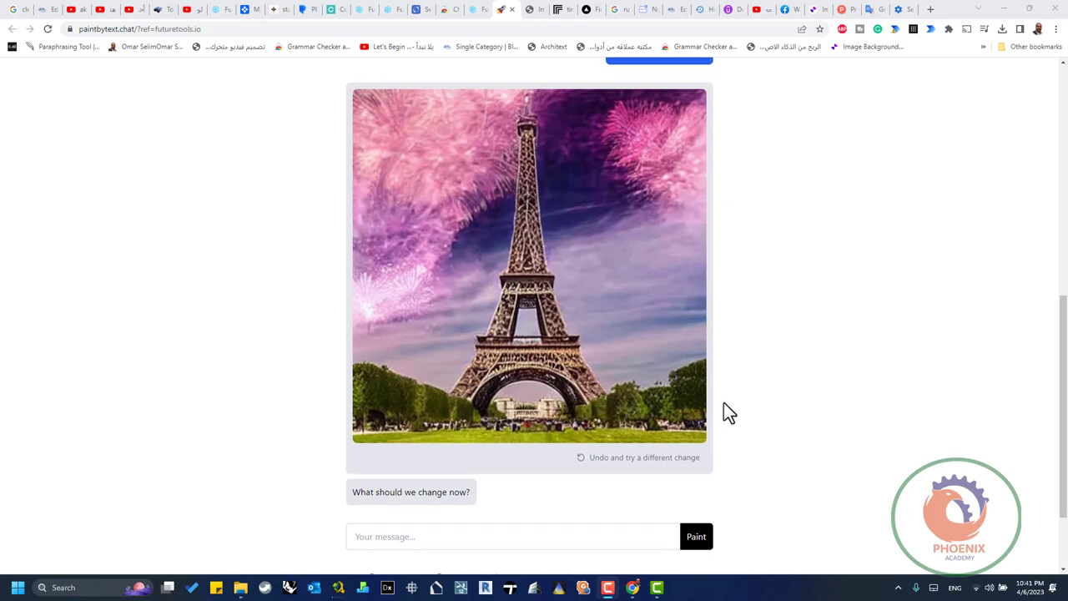
pyautogui.scroll(-2, 645, 450)
# Upload progettazione06.jpg, the isometric building cutaway with red and blue pipes, as the new image
pyautogui.click(538, 468)
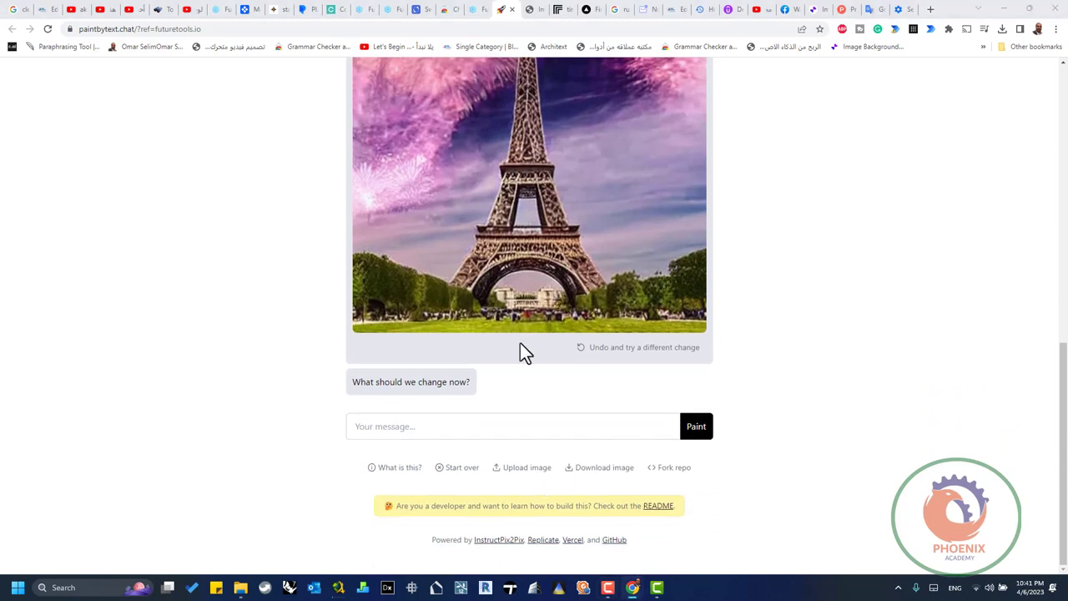
pyautogui.scroll(-3, 449, 317)
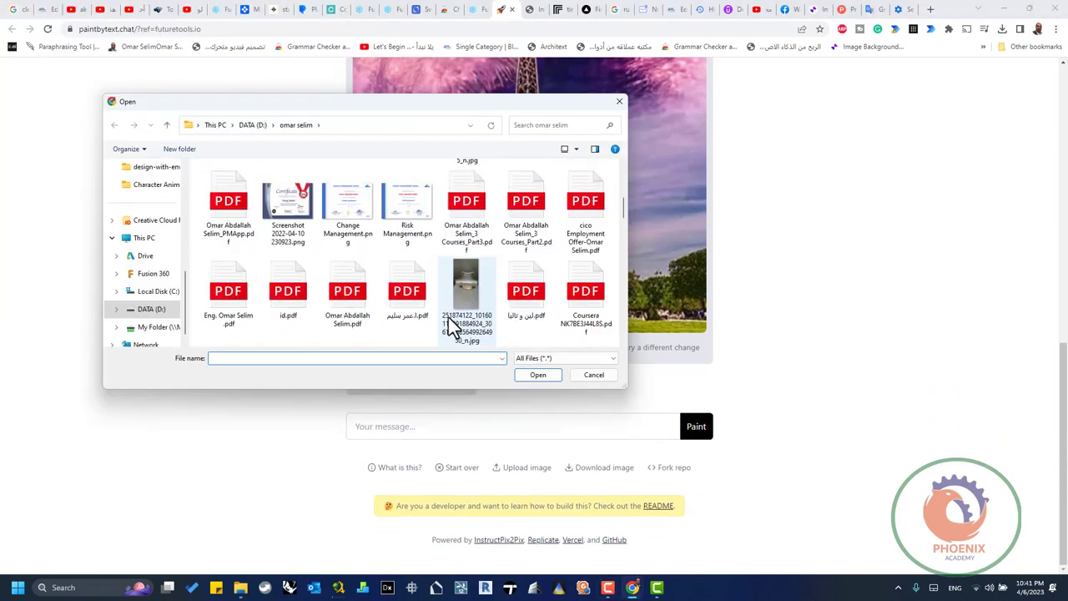
pyautogui.scroll(-2, 449, 317)
pyautogui.scroll(-1, 449, 317)
pyautogui.scroll(-2, 449, 317)
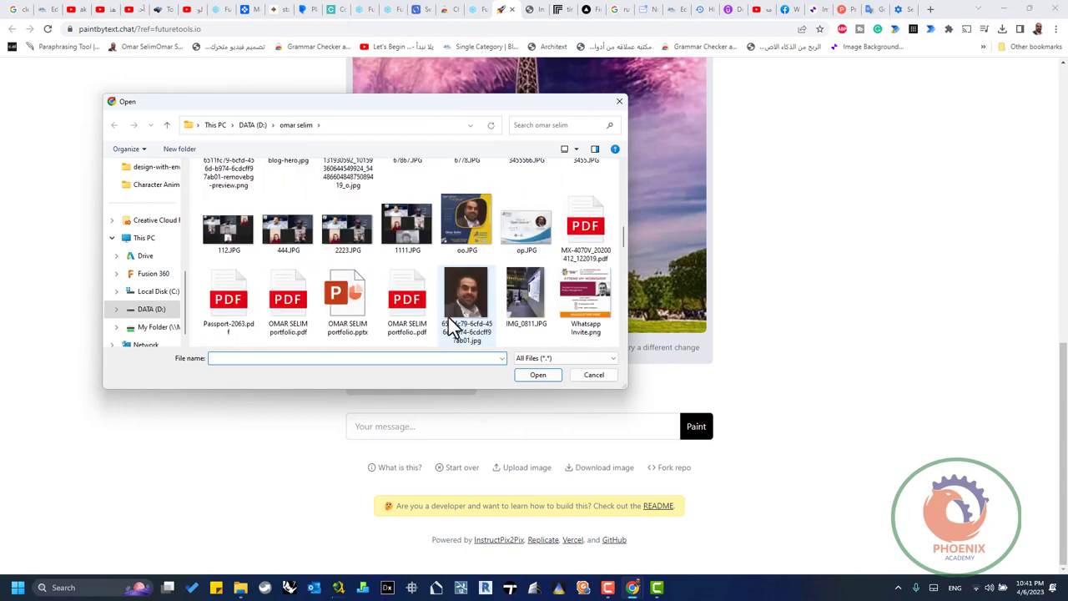
pyautogui.scroll(-2, 449, 317)
pyautogui.scroll(-1, 449, 317)
pyautogui.scroll(-1, 302, 263)
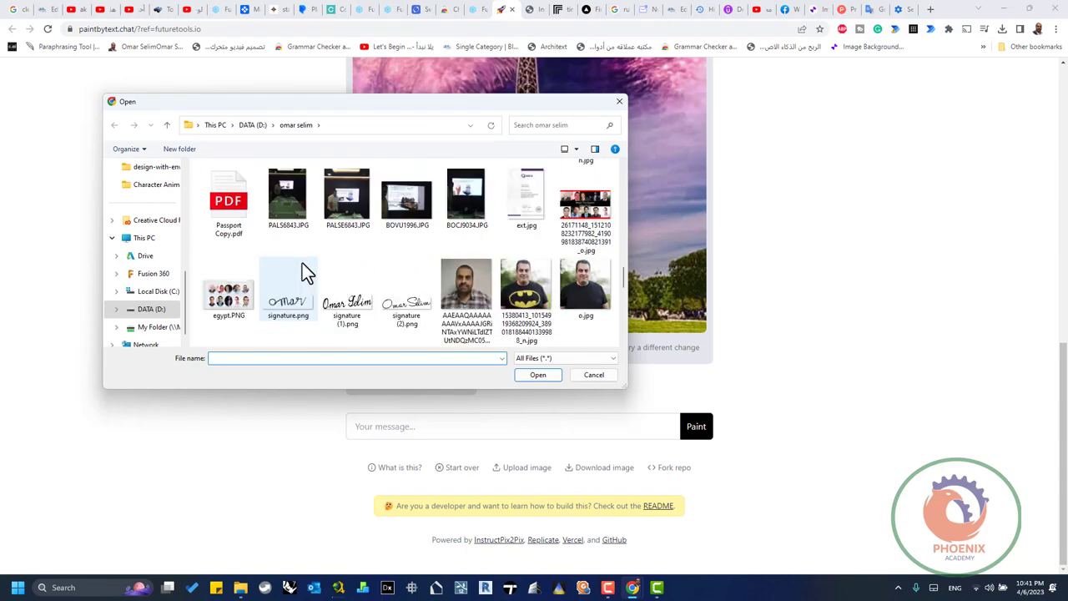
pyautogui.scroll(-1, 461, 300)
pyautogui.scroll(-1, 464, 303)
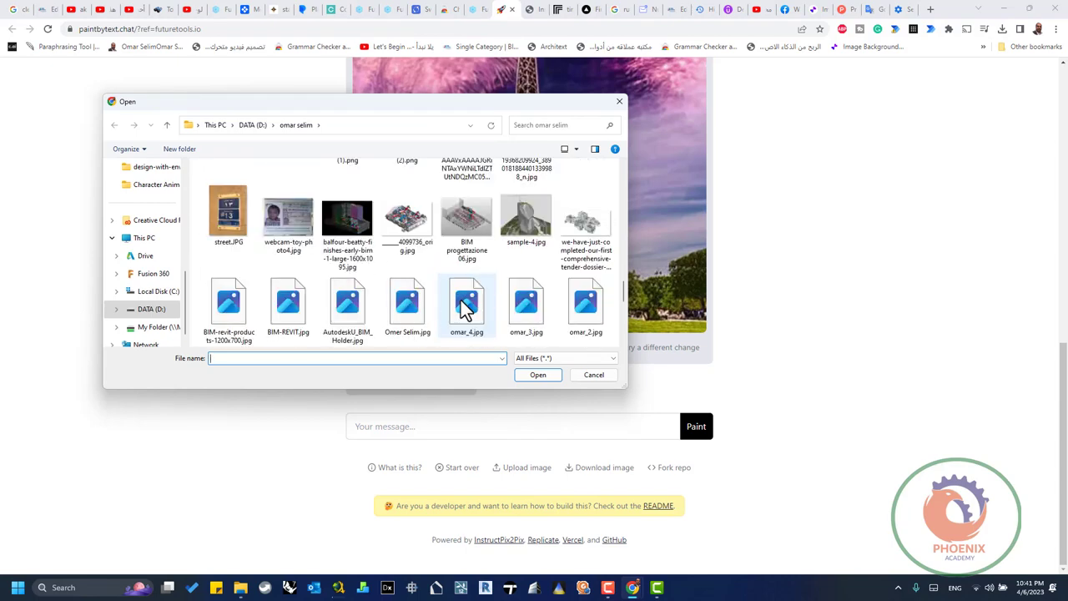
pyautogui.doubleClick(466, 229)
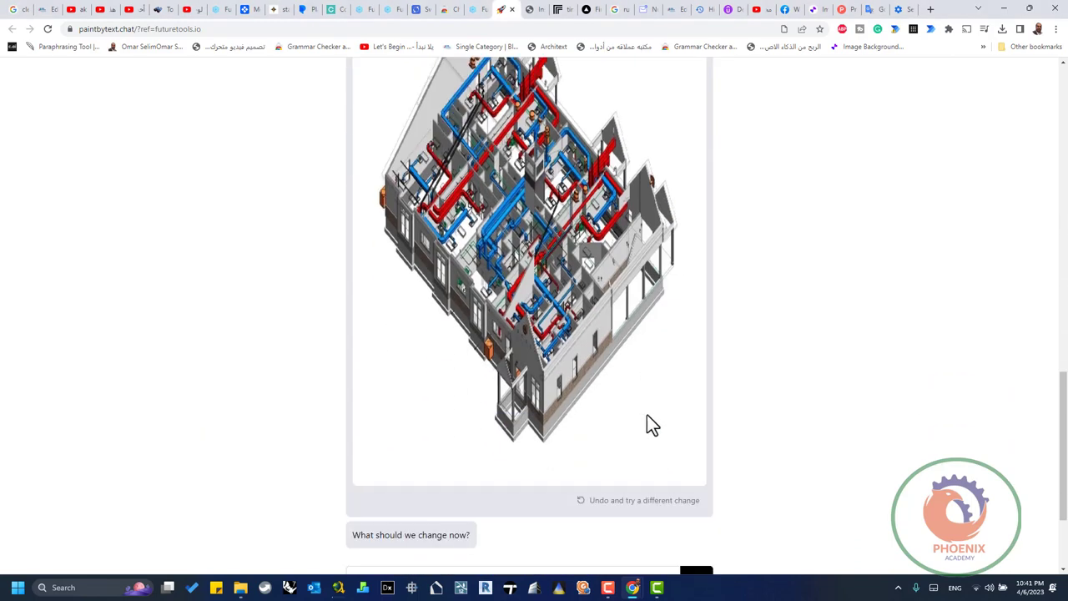
# Request 'add any town as background' for the building image
pyautogui.scroll(-1, 526, 391)
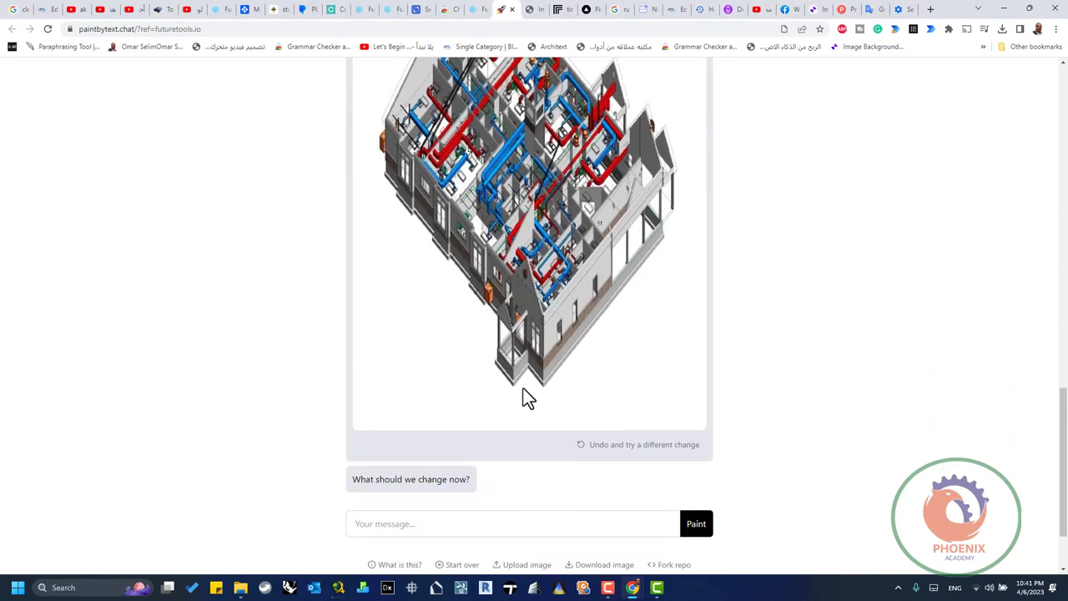
pyautogui.click(475, 522)
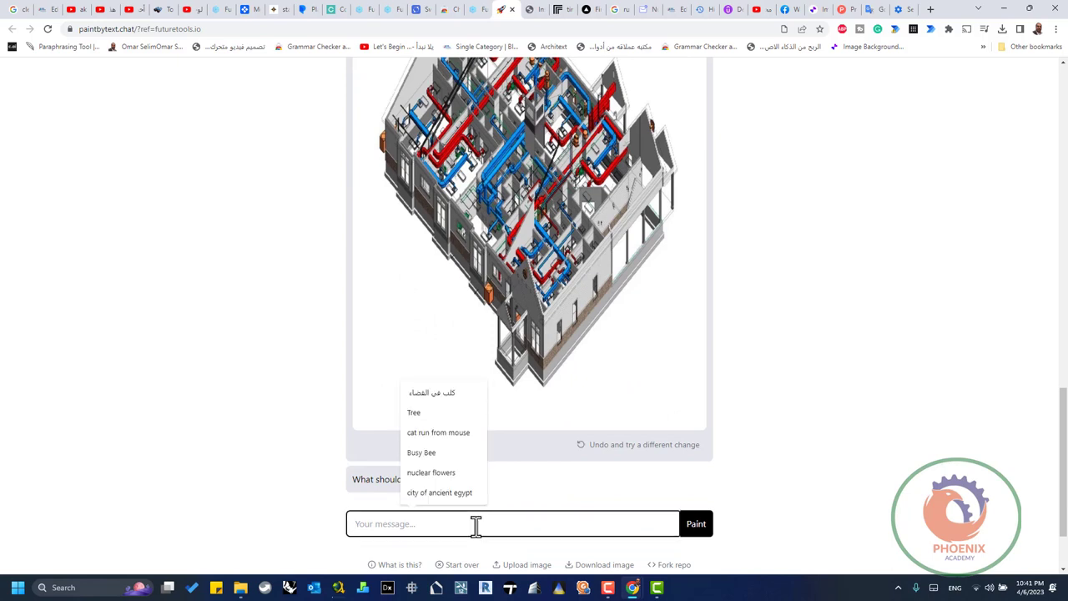
pyautogui.write('ad')
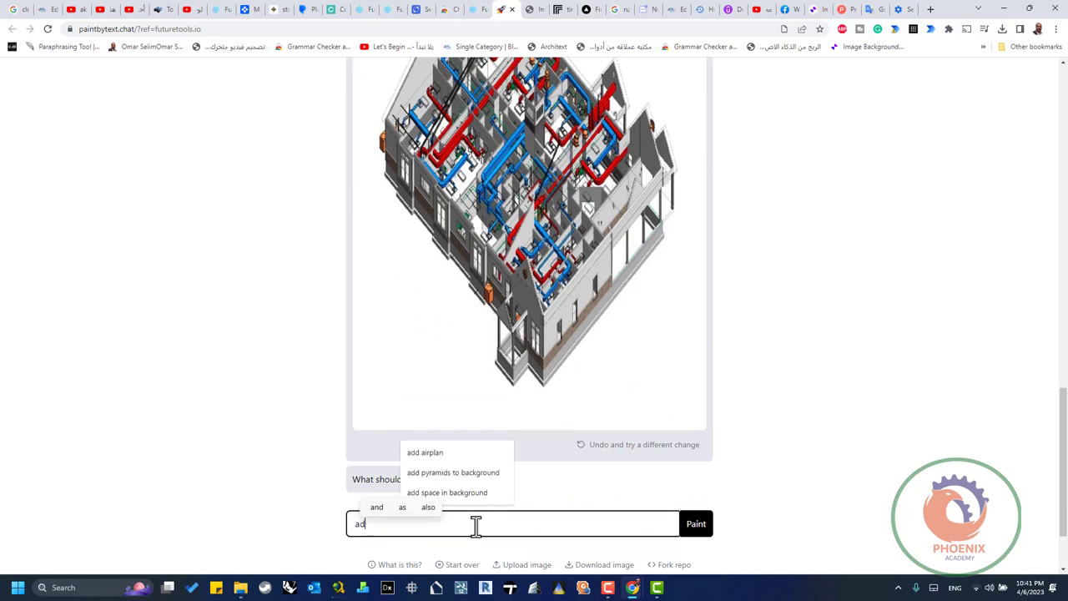
pyautogui.write('d ')
pyautogui.write('an')
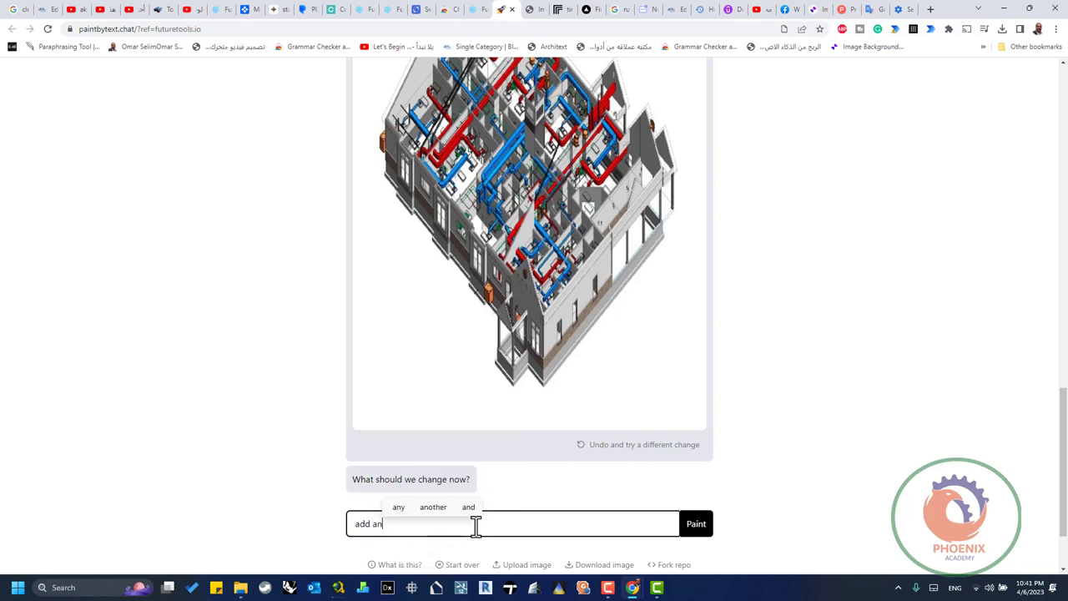
pyautogui.write('y ')
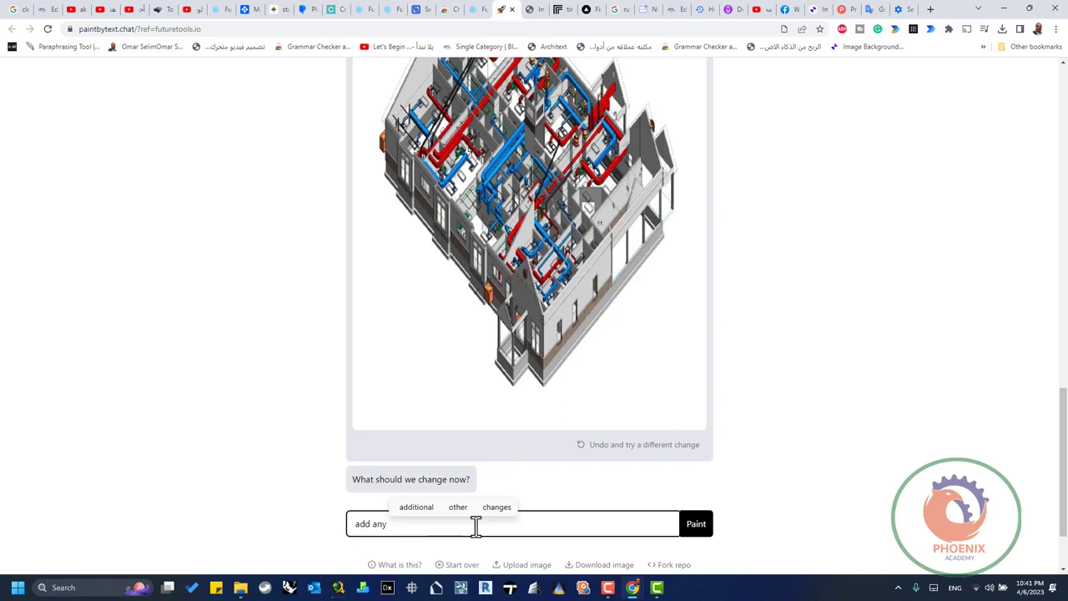
pyautogui.write('town as ')
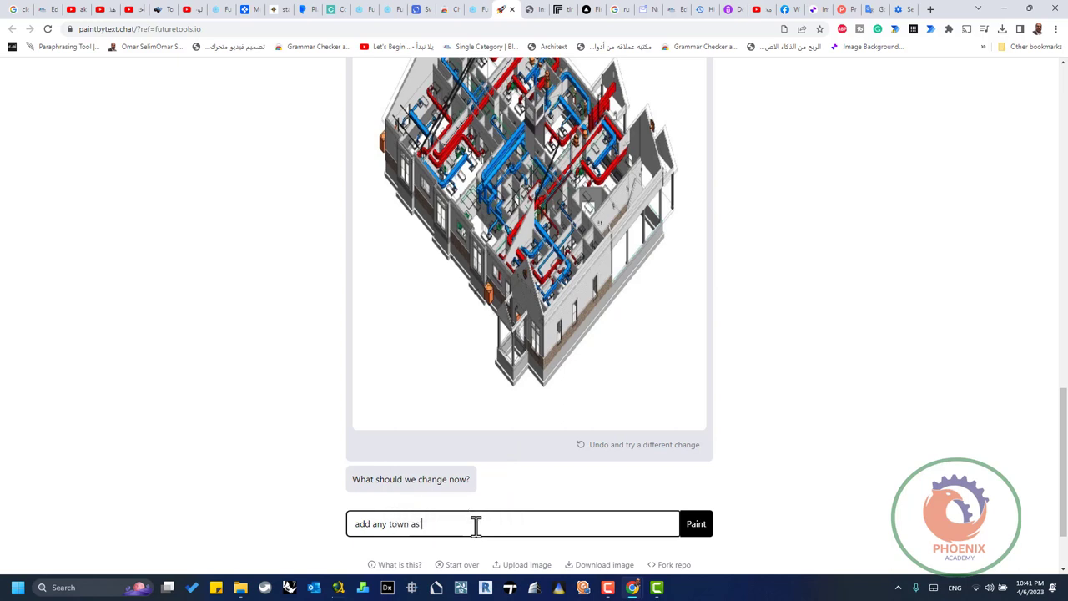
pyautogui.write('backg')
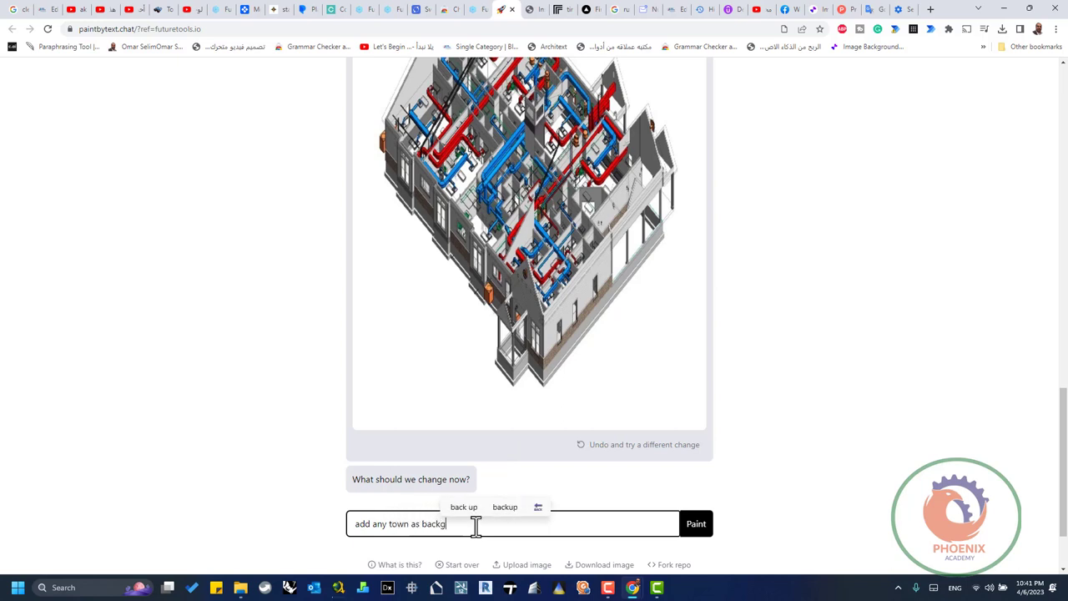
pyautogui.write('round')
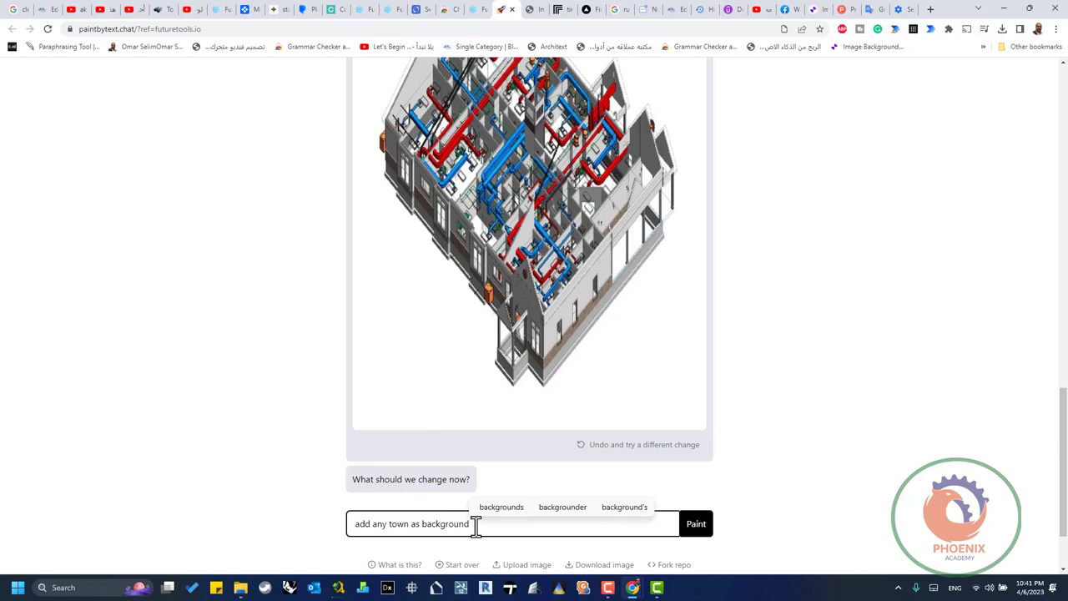
pyautogui.click(697, 528)
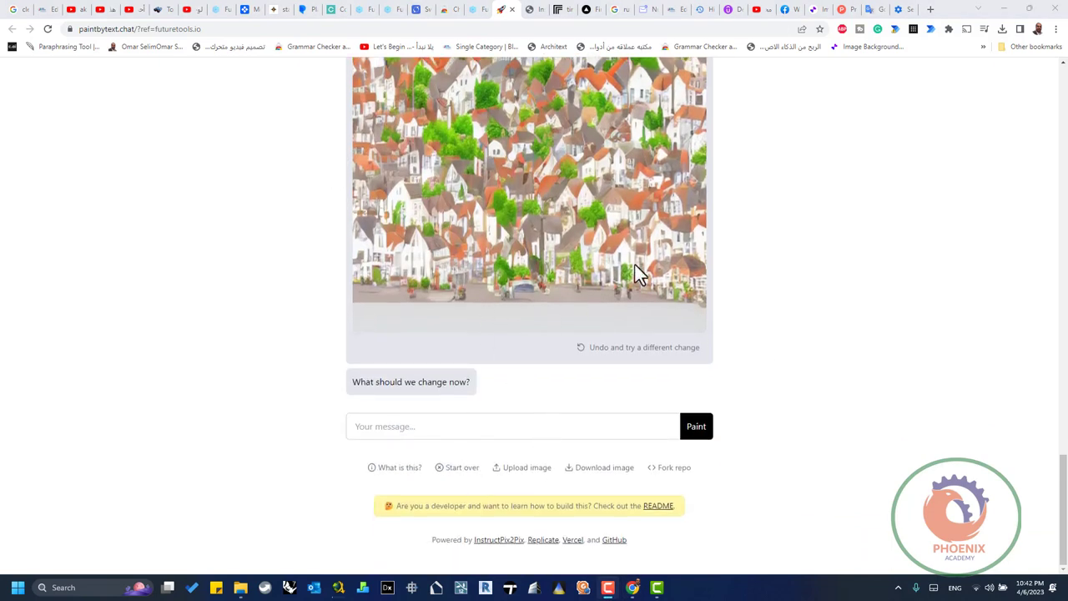
# Visit the paint-by-text GitHub README and open its Replicate link in a new tab
pyautogui.click(658, 506)
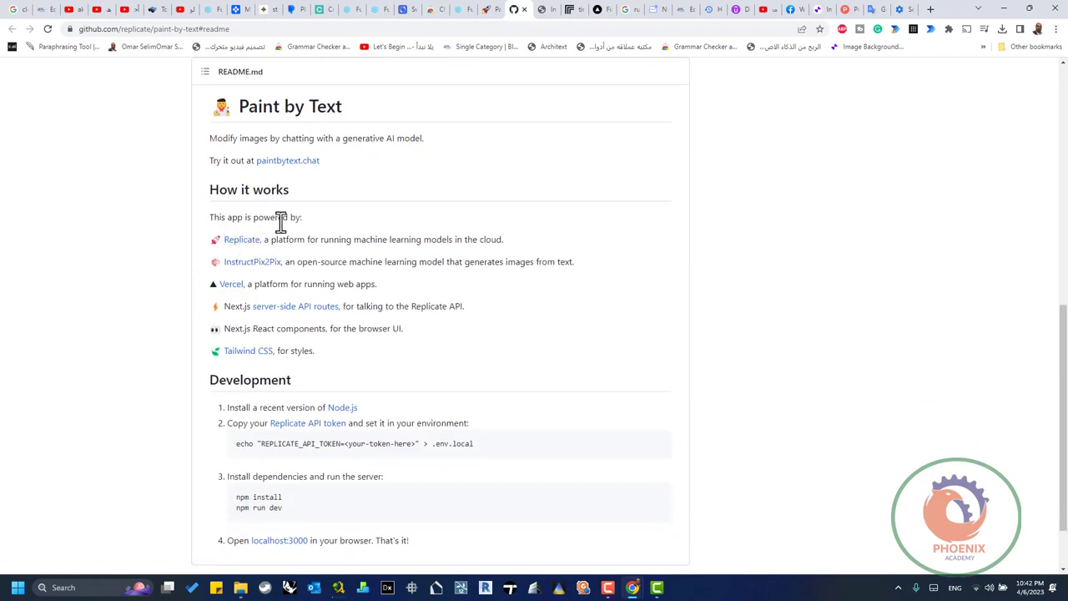
pyautogui.rightClick(259, 248)
pyautogui.click(282, 255)
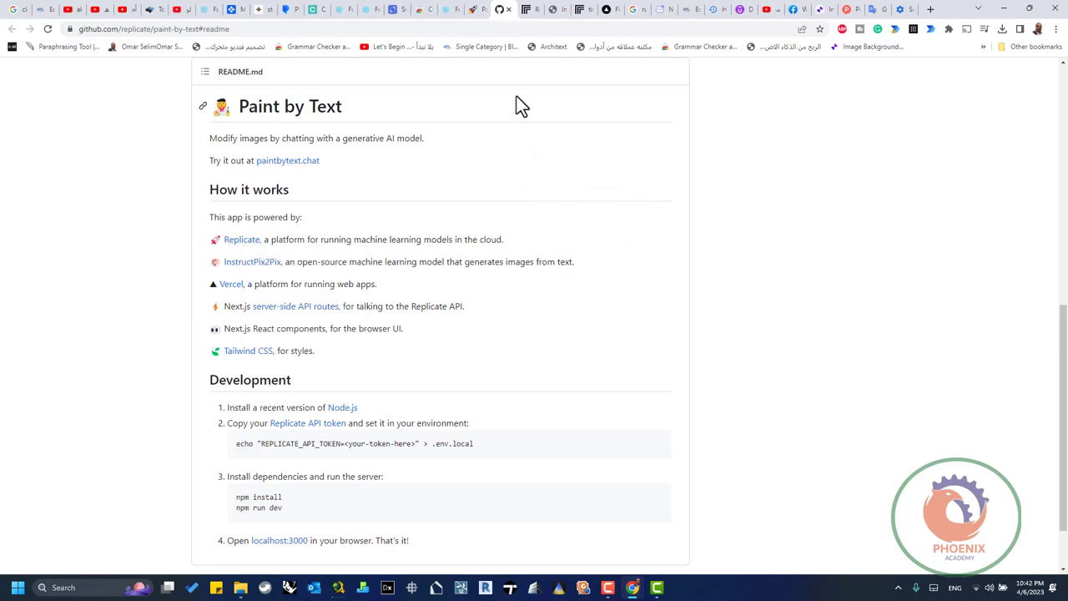
pyautogui.click(539, 7)
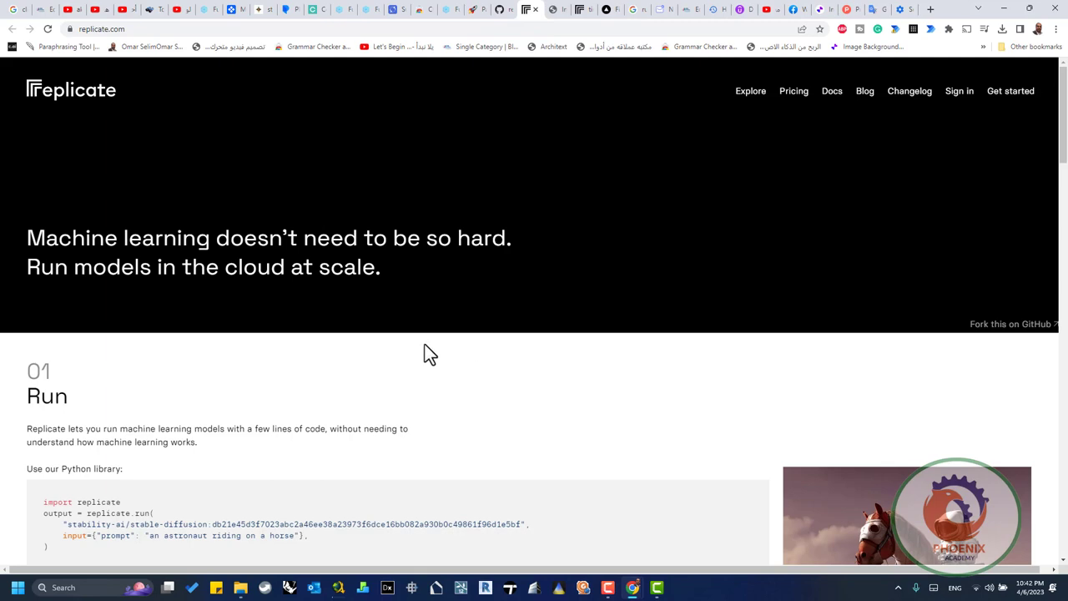
# Scroll the Replicate homepage down to its 02 Push section
pyautogui.scroll(-2, 425, 351)
pyautogui.scroll(-2, 551, 412)
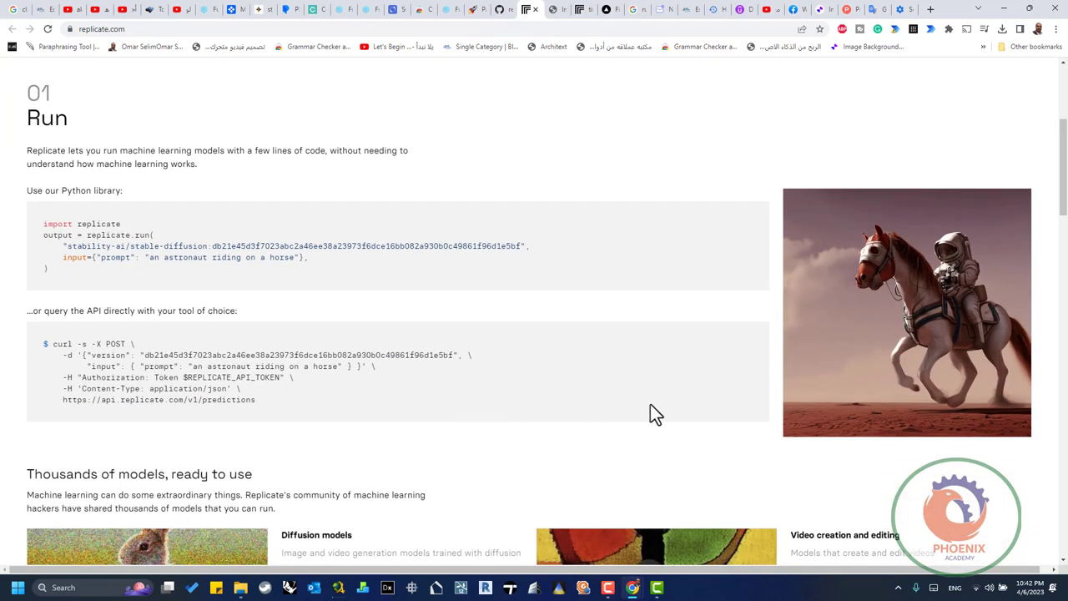
pyautogui.scroll(-4, 868, 373)
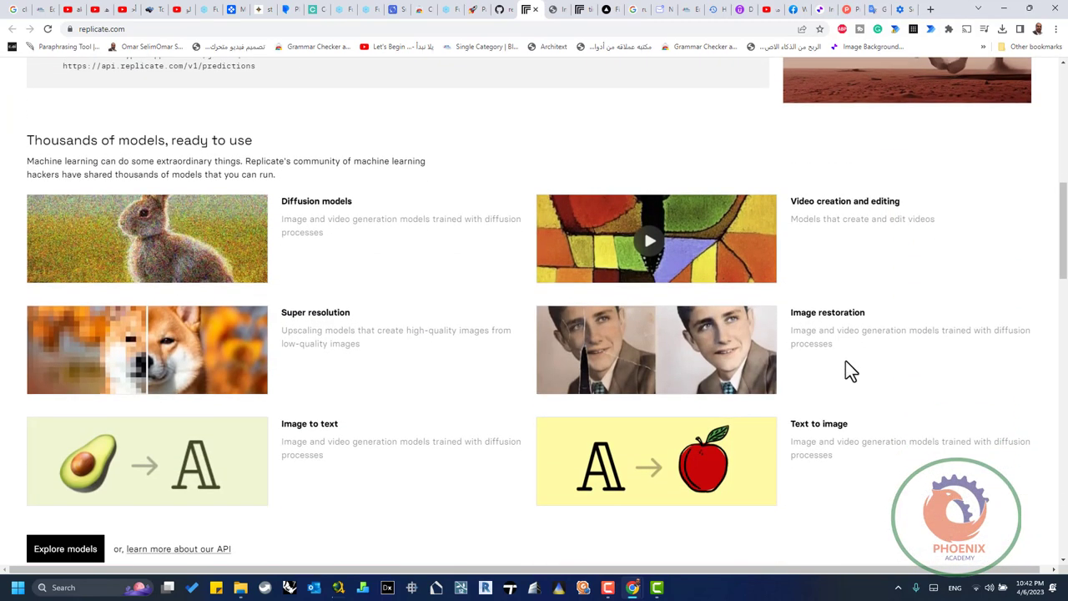
pyautogui.scroll(-1, 846, 370)
pyautogui.scroll(-1, 846, 370)
pyautogui.scroll(2, 751, 364)
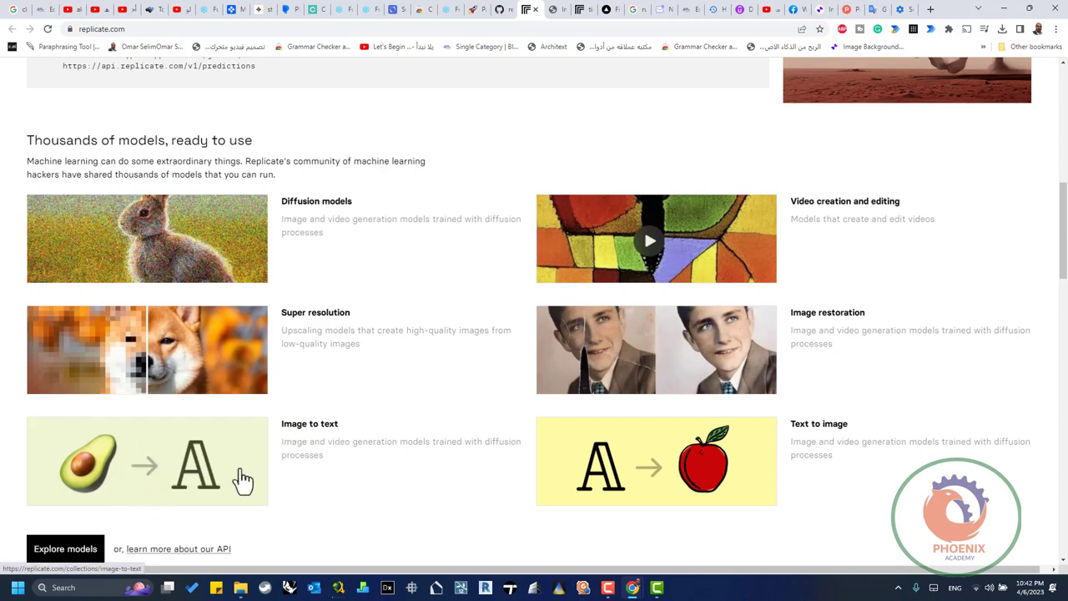
# Continue through the 03 Scale section down to the Replicate page footer
pyautogui.scroll(-1, 900, 464)
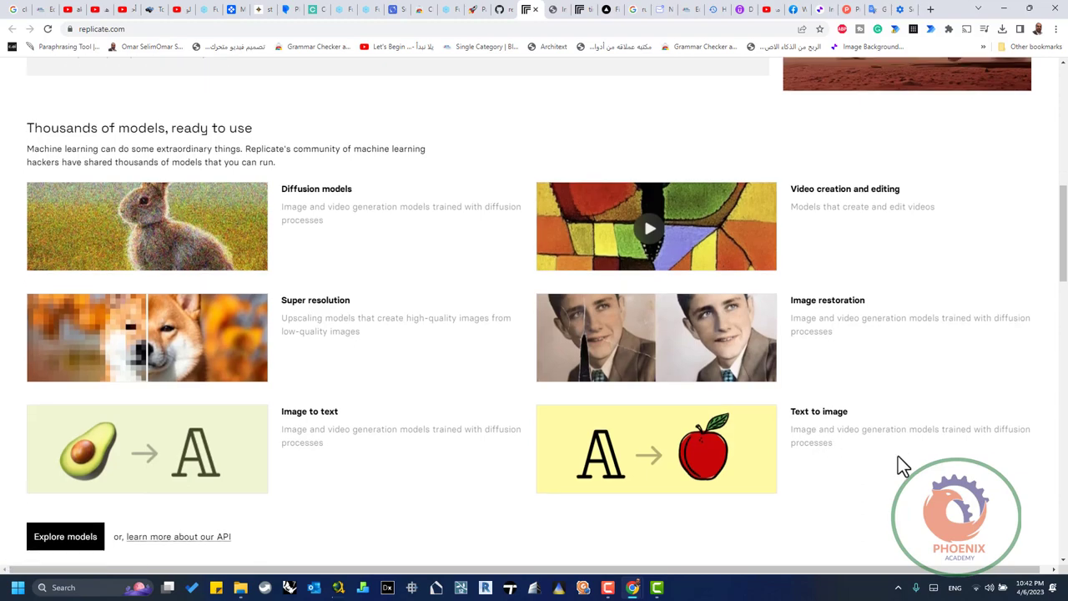
pyautogui.scroll(-3, 899, 464)
pyautogui.scroll(-2, 900, 464)
pyautogui.scroll(-3, 900, 461)
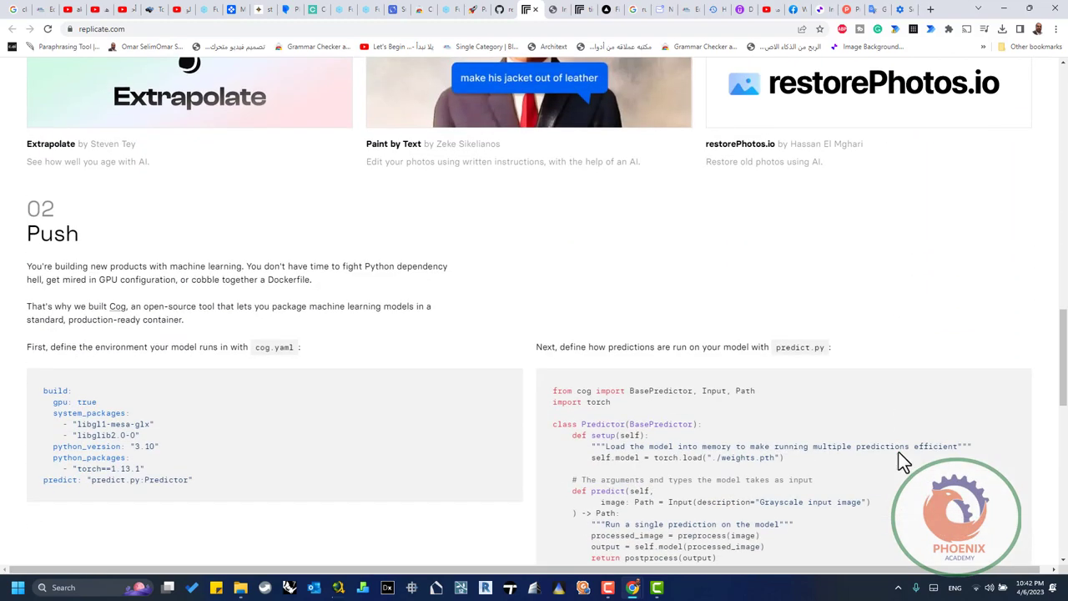
pyautogui.scroll(1, 899, 454)
pyautogui.scroll(-3, 610, 198)
pyautogui.scroll(-3, 477, 200)
pyautogui.scroll(-2, 413, 280)
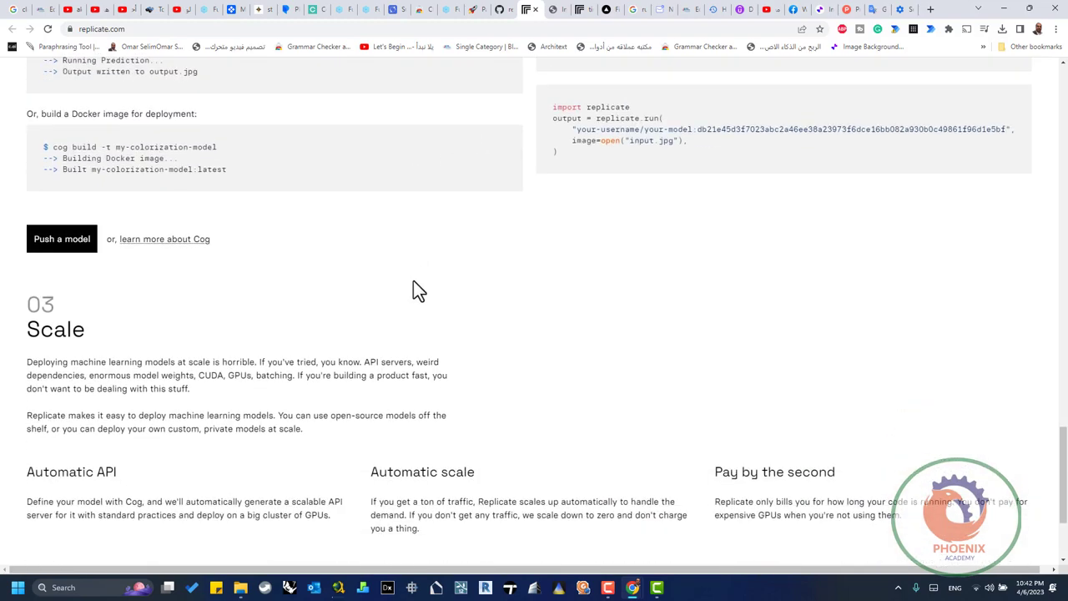
pyautogui.scroll(-2, 467, 300)
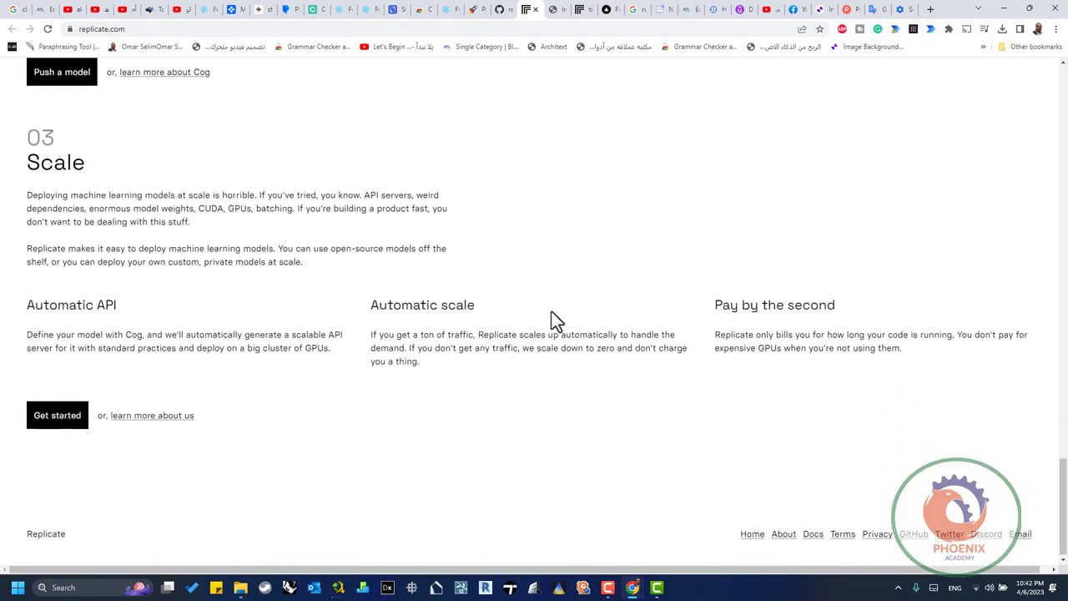
pyautogui.click(557, 10)
# Read the InstructPix2Pix page from its title and Abstract past the demo video to Results
pyautogui.scroll(1, 607, 286)
pyautogui.scroll(3, 607, 401)
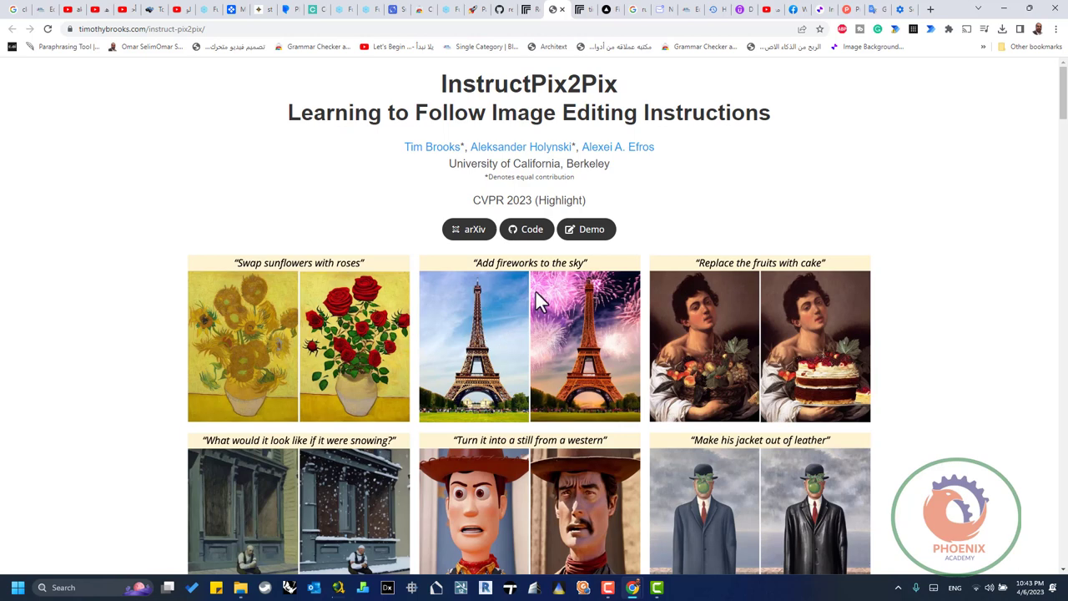
pyautogui.scroll(-2, 642, 378)
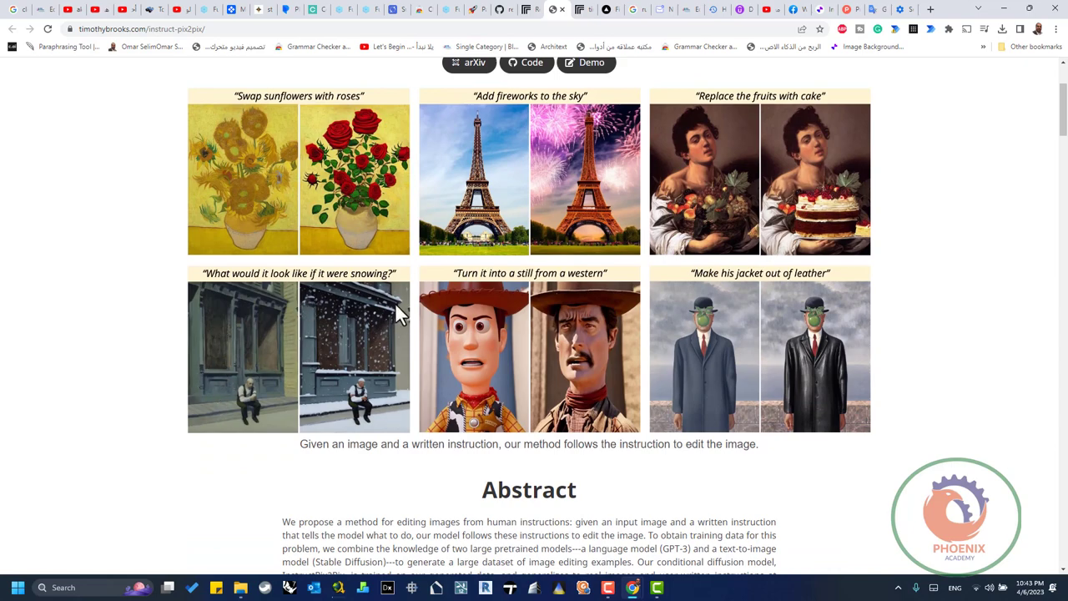
pyautogui.scroll(-1, 676, 427)
pyautogui.scroll(-4, 675, 427)
pyautogui.scroll(-1, 676, 427)
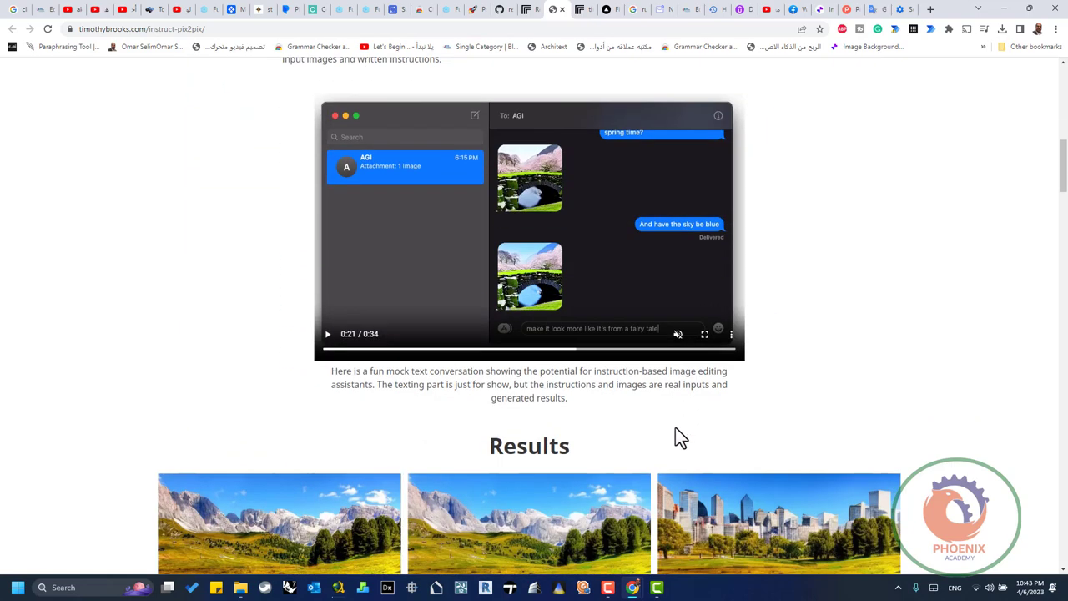
pyautogui.scroll(1, 675, 427)
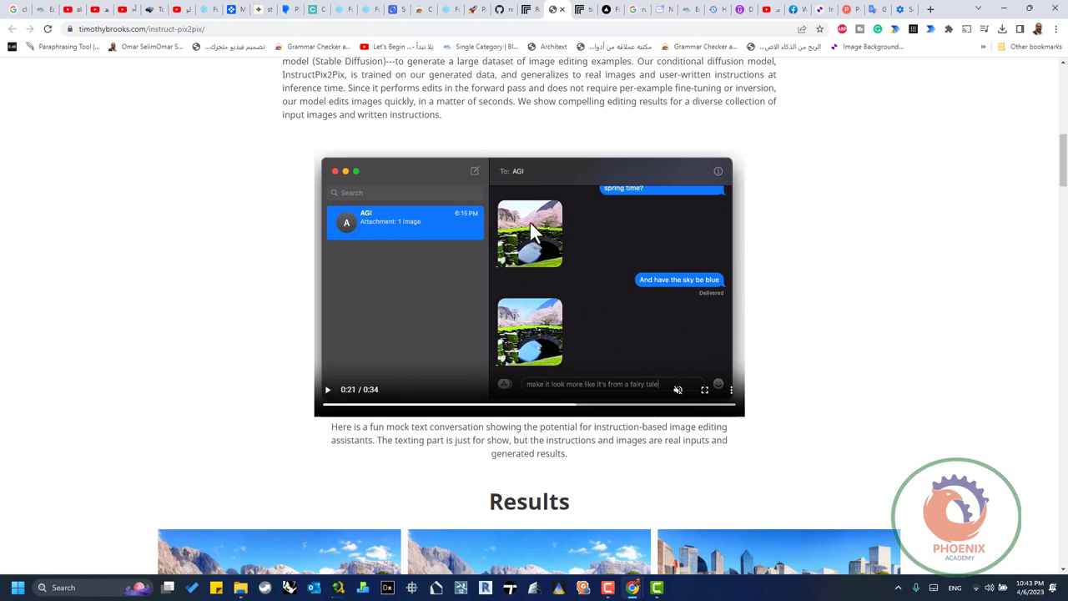
pyautogui.scroll(-2, 554, 342)
pyautogui.scroll(-2, 618, 384)
pyautogui.scroll(-2, 618, 384)
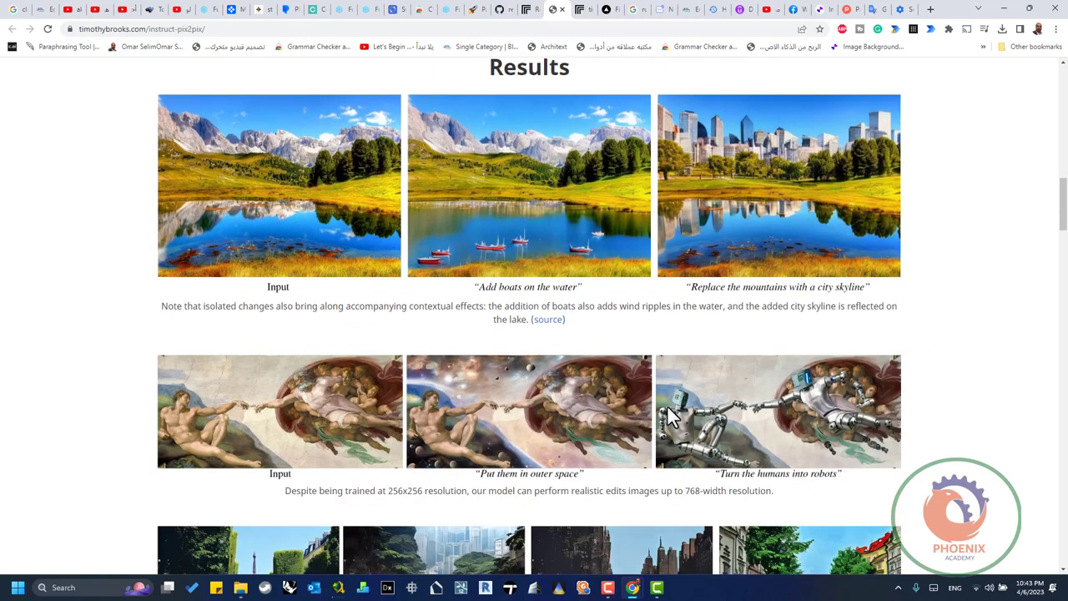
pyautogui.scroll(-2, 667, 408)
pyautogui.scroll(-1, 667, 404)
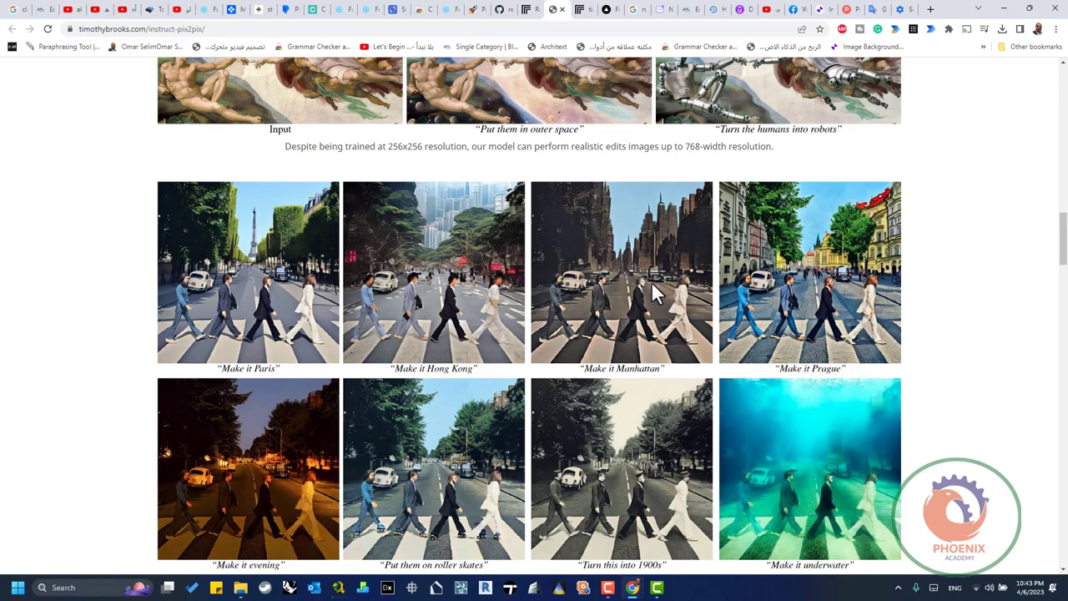
pyautogui.scroll(-2, 769, 317)
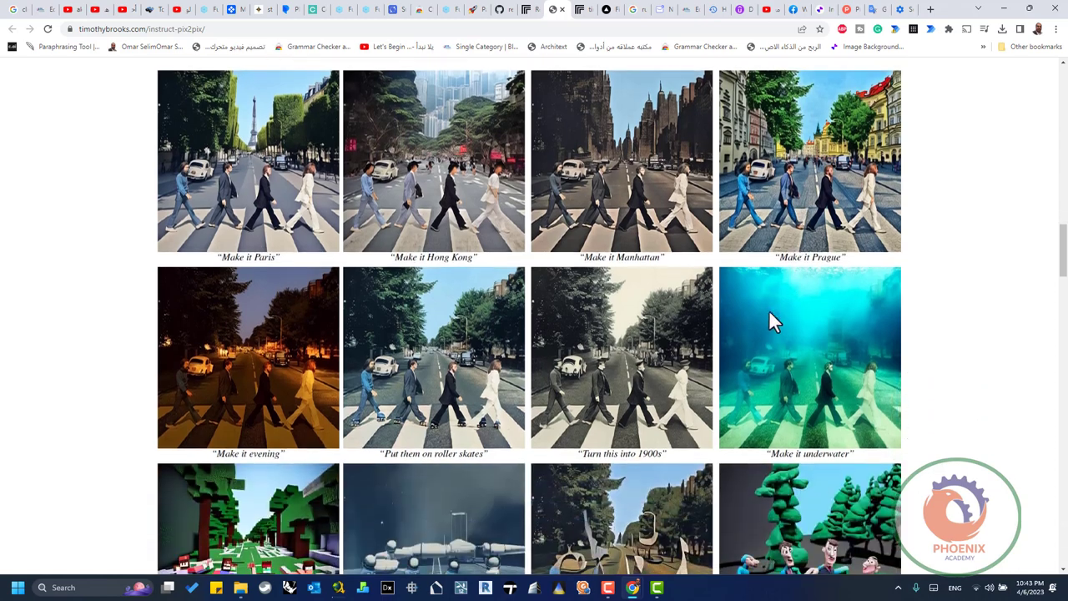
pyautogui.scroll(-2, 769, 317)
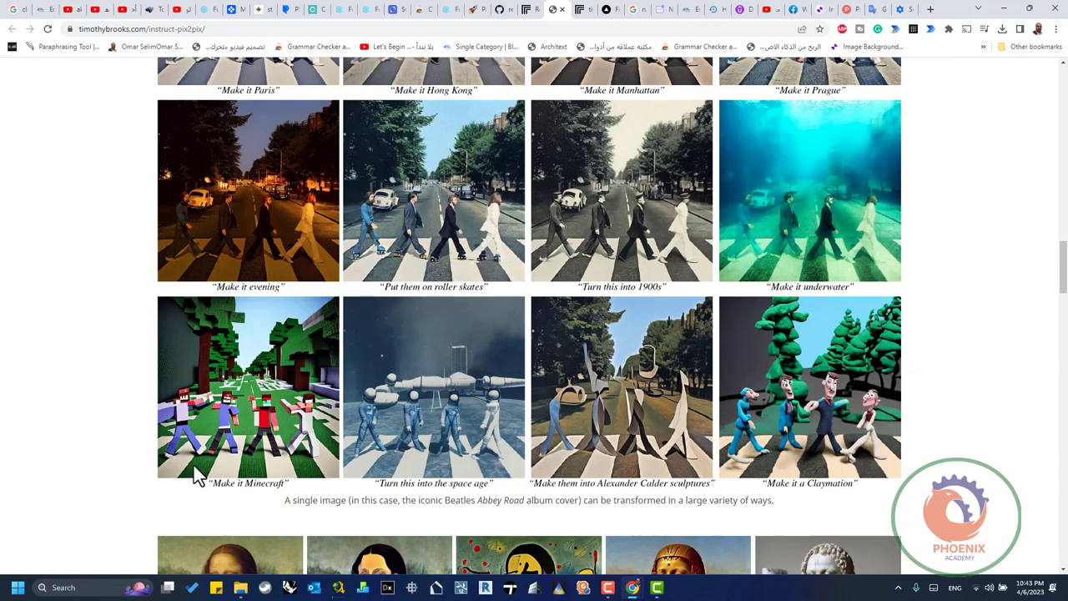
pyautogui.scroll(-3, 194, 475)
pyautogui.scroll(-2, 193, 474)
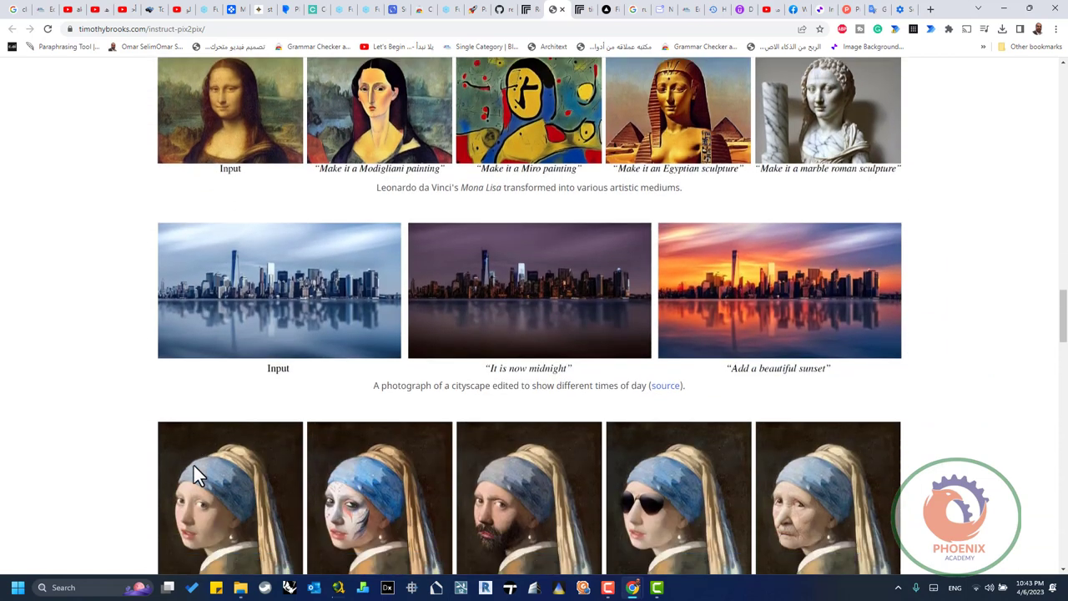
pyautogui.scroll(-3, 194, 474)
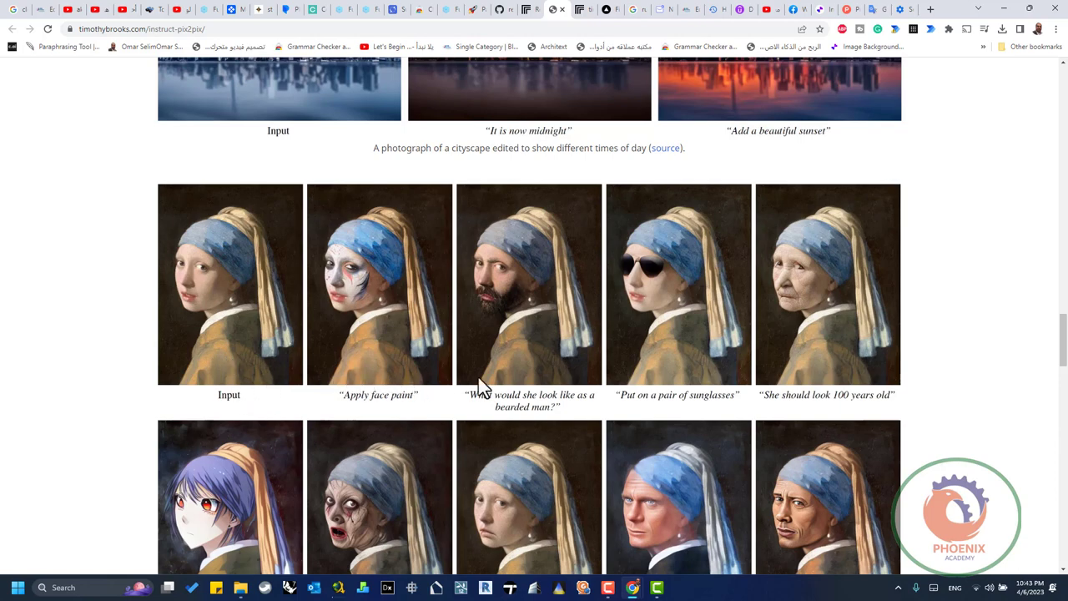
pyautogui.scroll(-2, 665, 406)
pyautogui.scroll(-1, 665, 404)
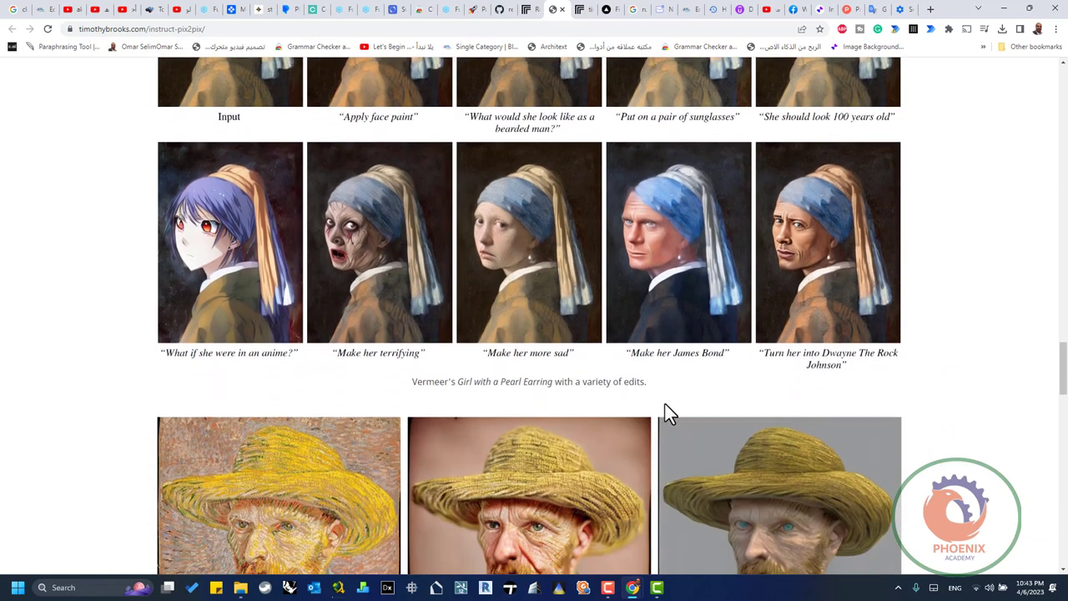
pyautogui.scroll(-2, 604, 404)
pyautogui.scroll(-1, 585, 455)
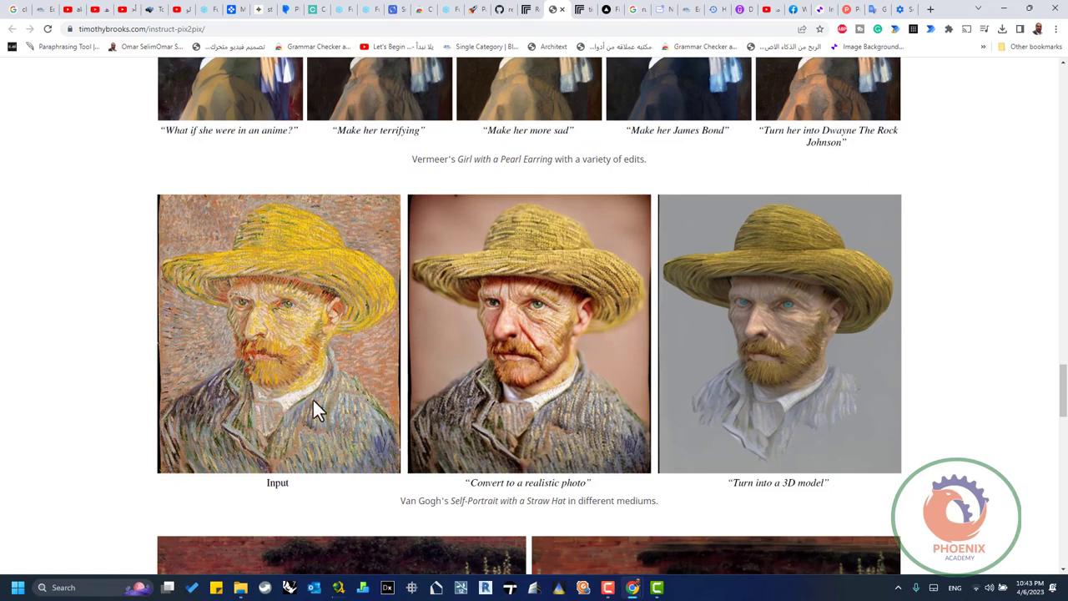
pyautogui.scroll(-2, 580, 424)
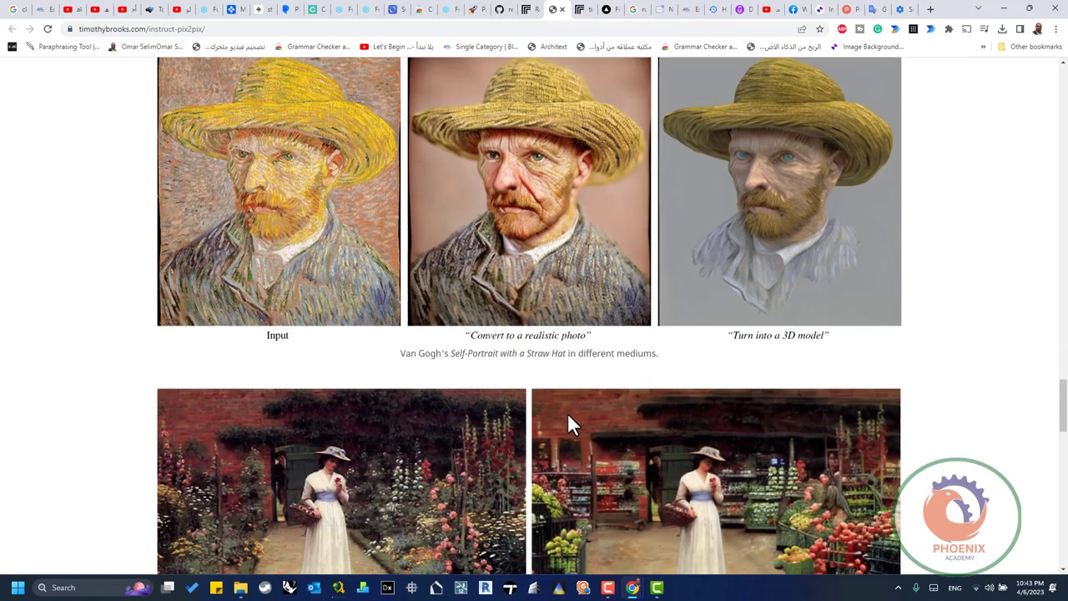
pyautogui.scroll(-1, 634, 424)
pyautogui.scroll(-1, 660, 430)
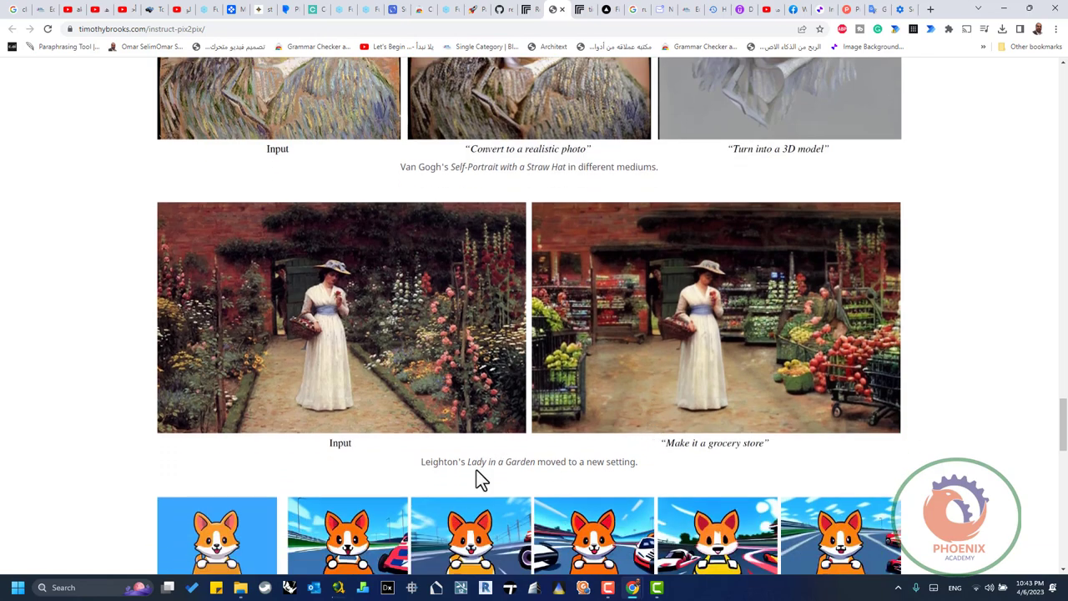
pyautogui.scroll(-3, 376, 468)
pyautogui.scroll(-3, 375, 467)
# Scroll to the BibTeX section and select the whole citation
pyautogui.scroll(-2, 375, 464)
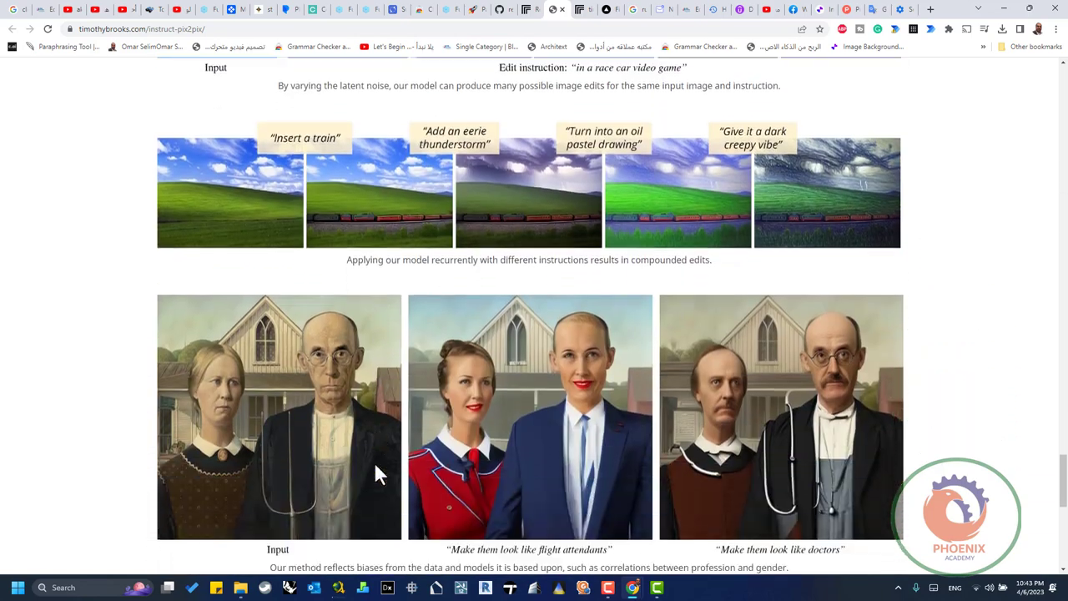
pyautogui.scroll(-1, 373, 460)
pyautogui.scroll(-3, 374, 461)
pyautogui.scroll(-1, 375, 465)
pyautogui.scroll(-1, 376, 465)
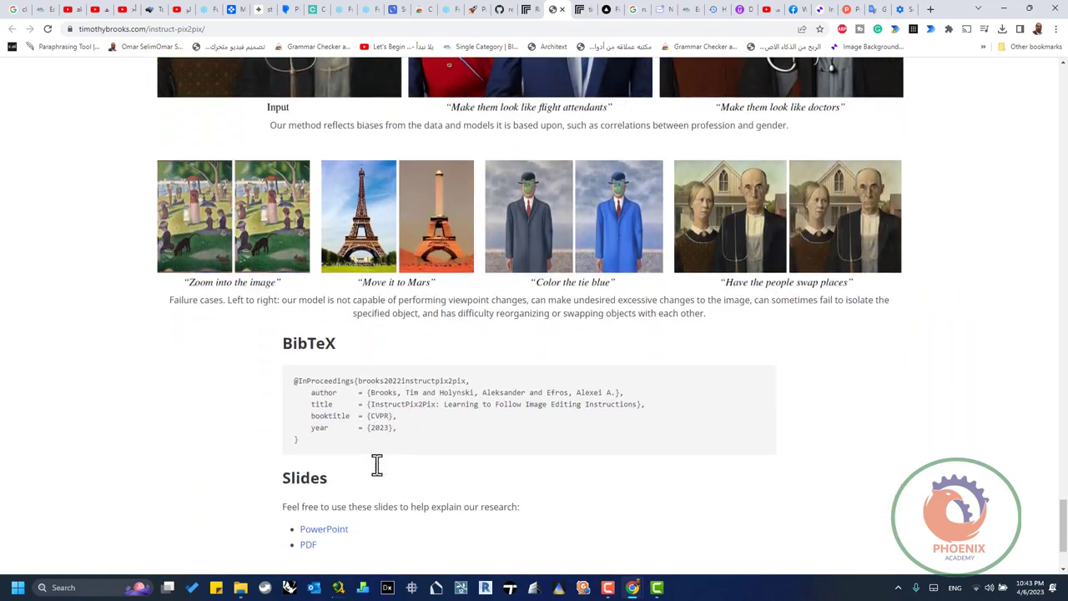
pyautogui.moveTo(327, 449); pyautogui.dragTo(268, 378)
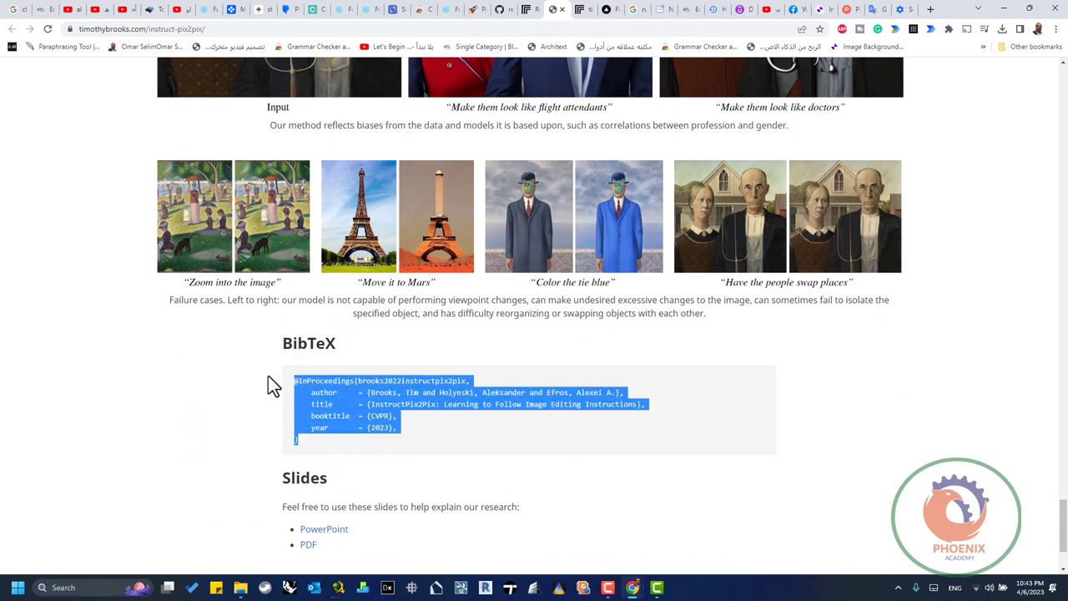
# Autoscroll back to the page title and switch to the Vercel AI templates page
pyautogui.scroll(-1, 268, 376)
pyautogui.scroll(-2, 268, 377)
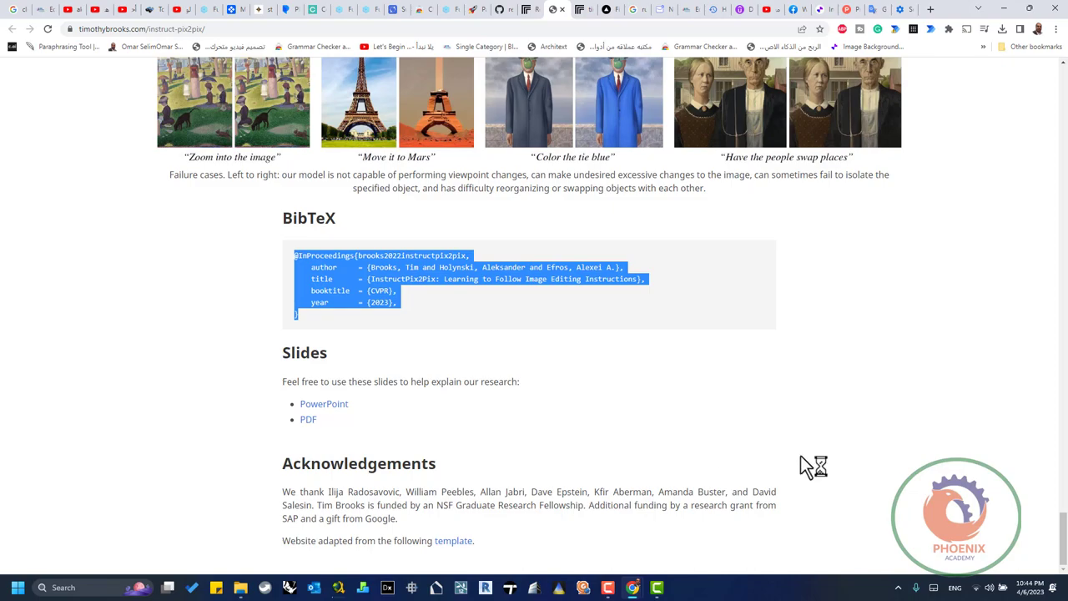
pyautogui.middleClick(940, 205)
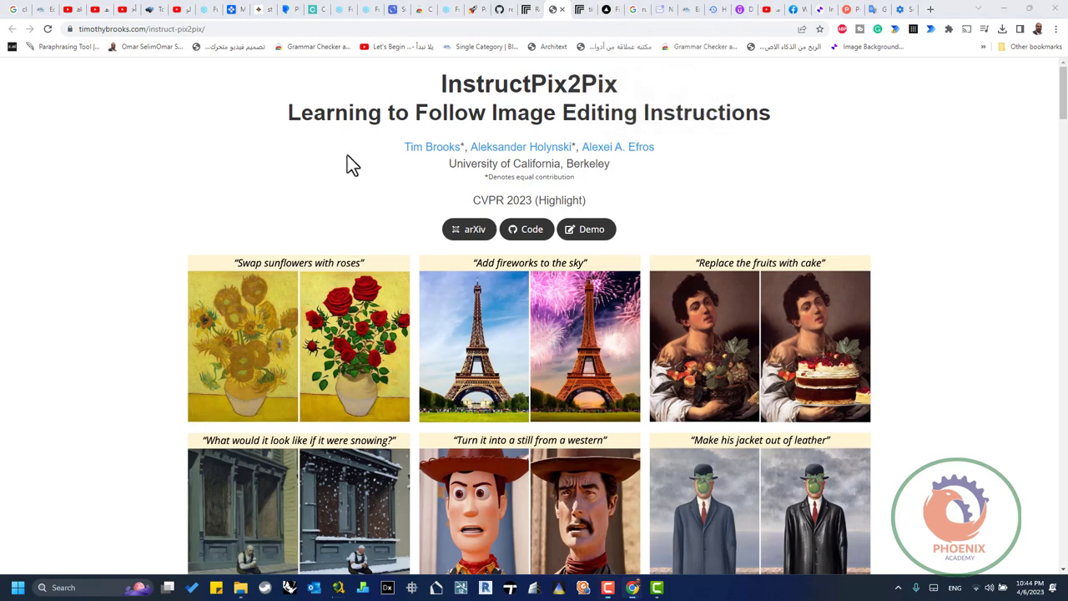
pyautogui.hotkey('ctrl', 'Tab')
pyautogui.hotkey('ctrl', 'Tab')
pyautogui.scroll(-1, 870, 360)
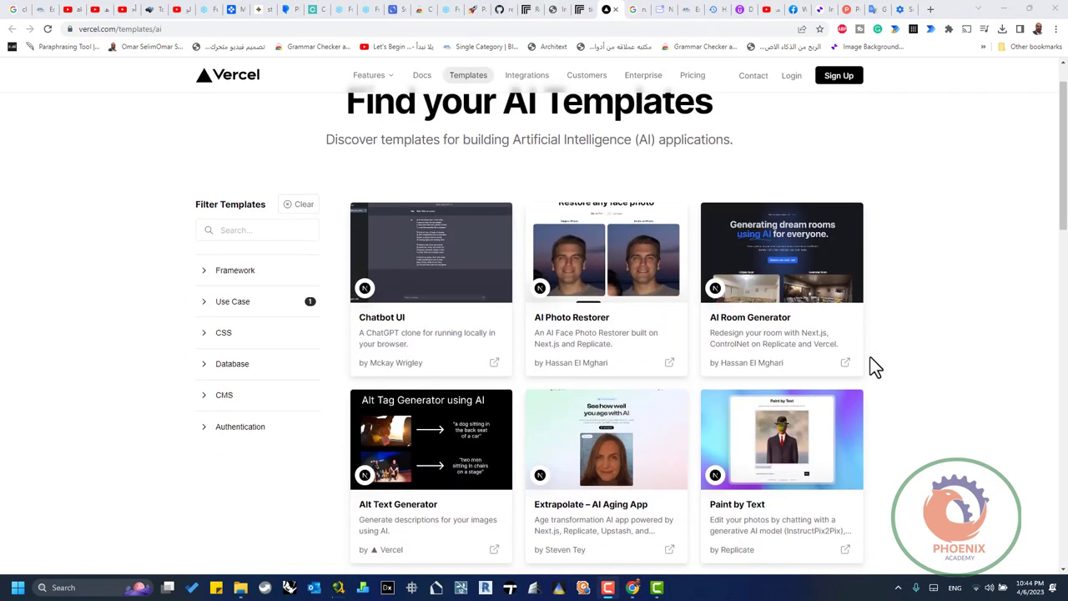
pyautogui.scroll(-2, 871, 360)
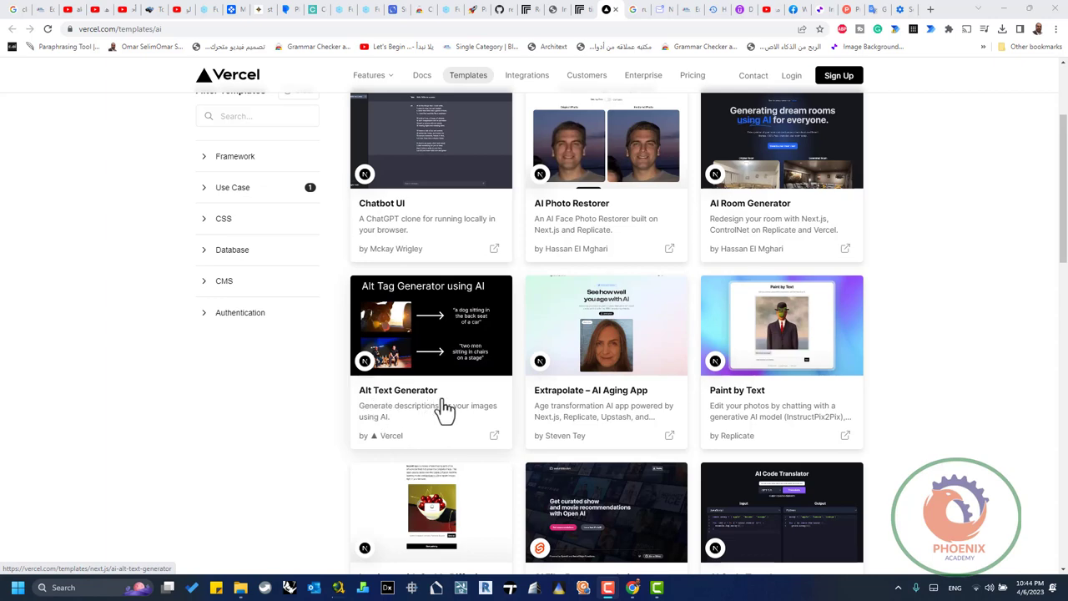
pyautogui.scroll(-1, 542, 405)
pyautogui.scroll(-2, 972, 351)
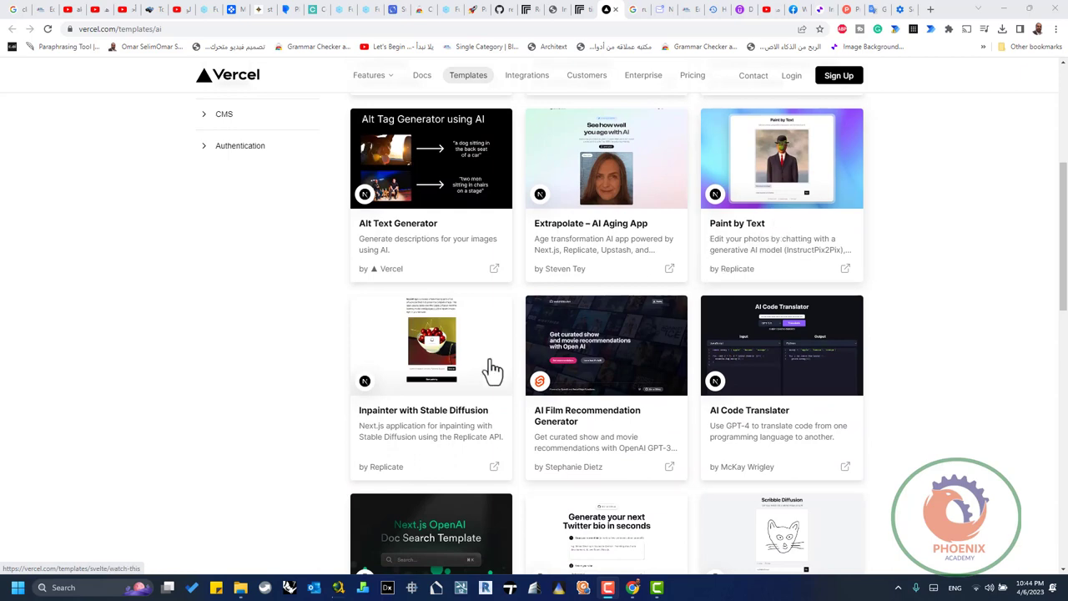
pyautogui.scroll(-2, 323, 431)
pyautogui.scroll(-2, 322, 431)
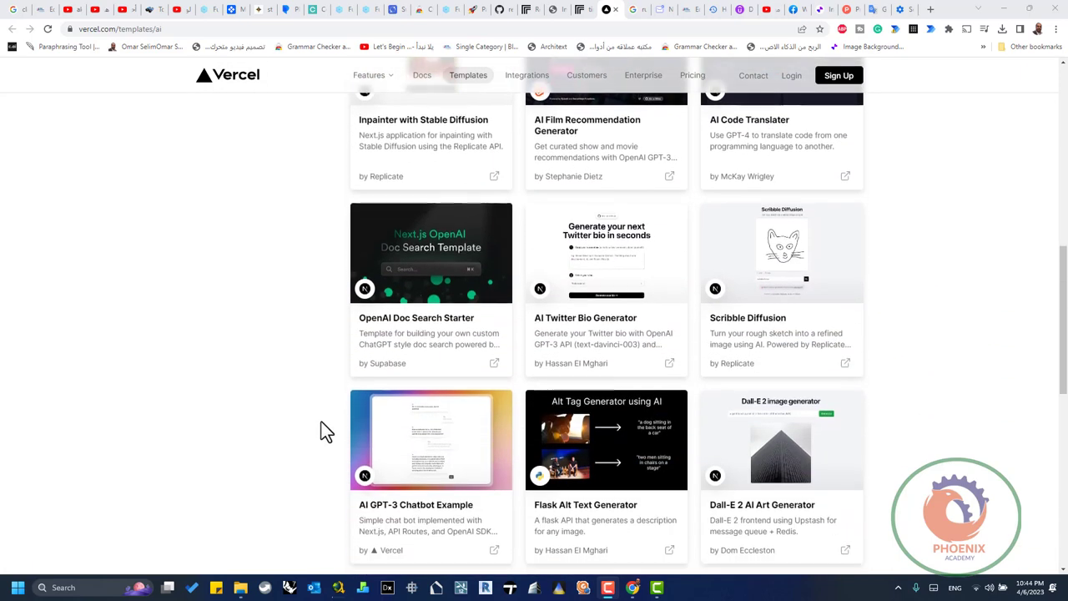
pyautogui.scroll(-2, 323, 431)
pyautogui.scroll(-2, 322, 430)
pyautogui.scroll(4, 322, 430)
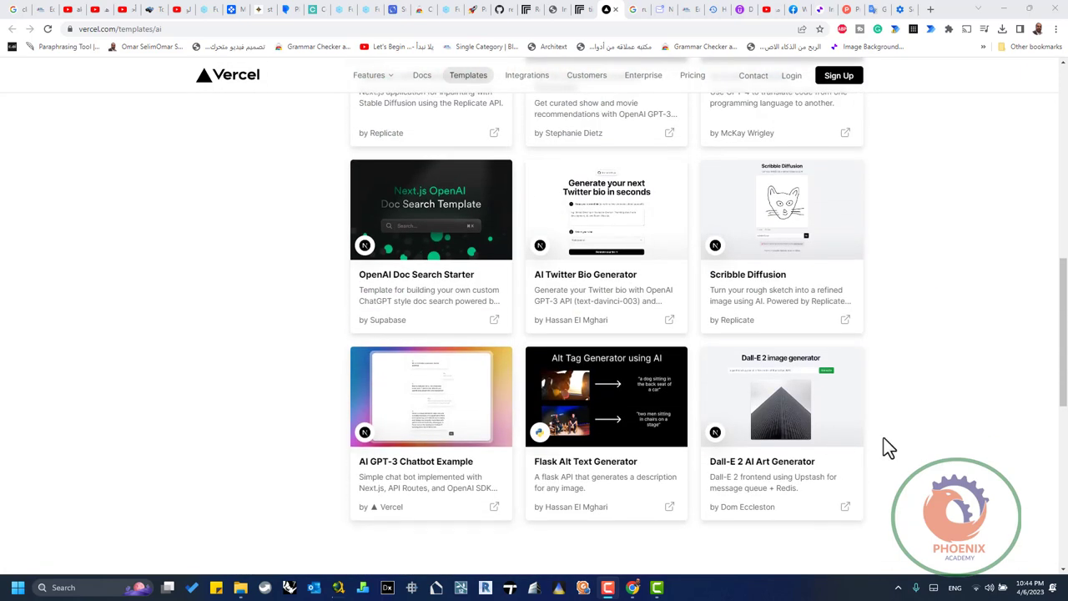